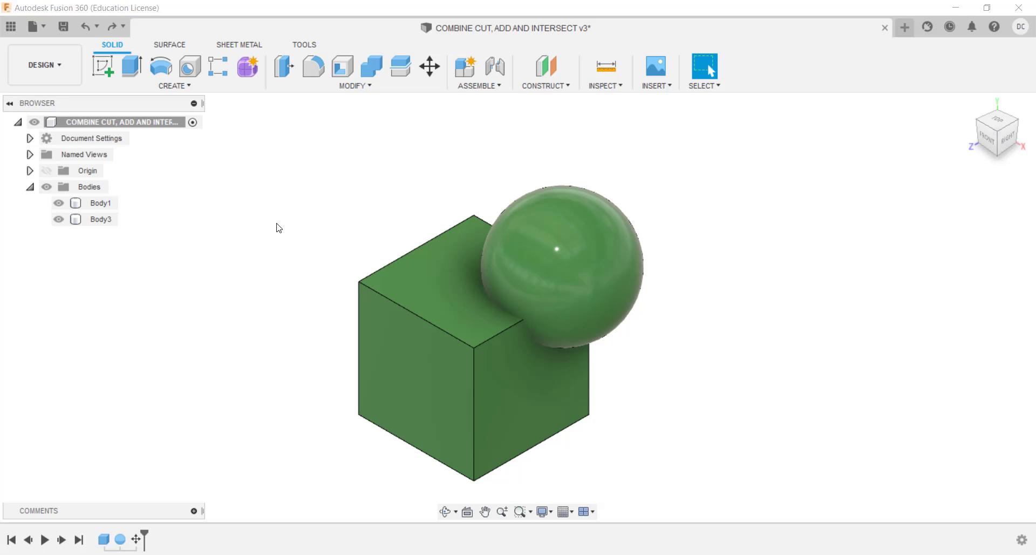
# Shell the cube with a 2 mm wall, leaving its bottom face open
pyautogui.click(193, 88)
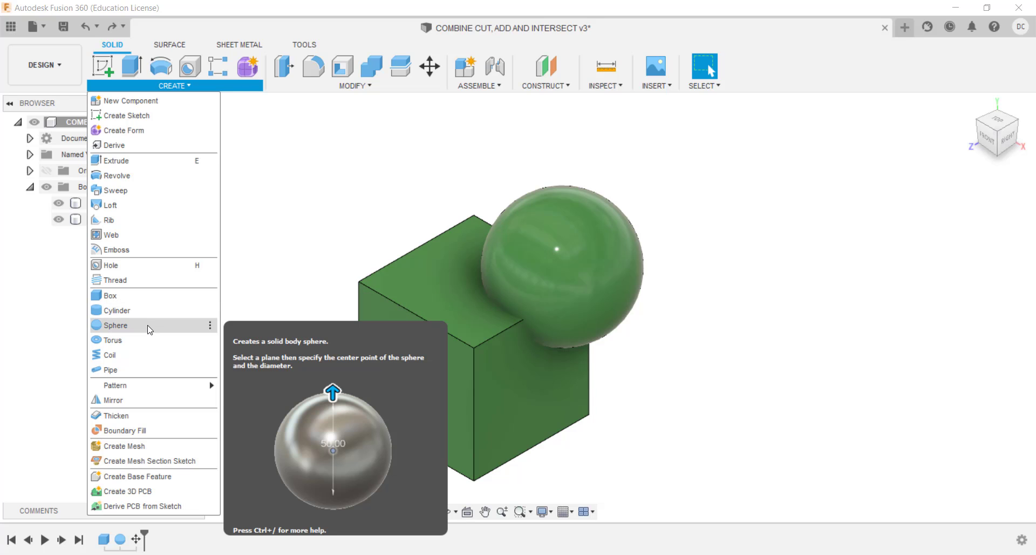
pyautogui.click(353, 267)
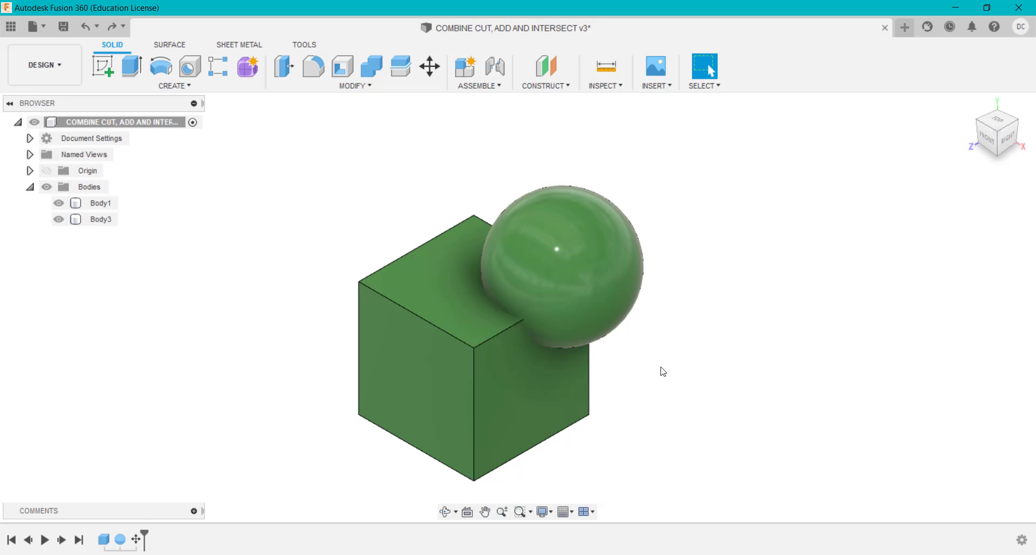
pyautogui.moveTo(283, 370)
pyautogui.keyDown('shift'); pyautogui.mouseDown(button='middle')
pyautogui.moveTo(289, 280)
pyautogui.moveTo(287, 359)
pyautogui.mouseUp(button='middle'); pyautogui.keyUp('shift')
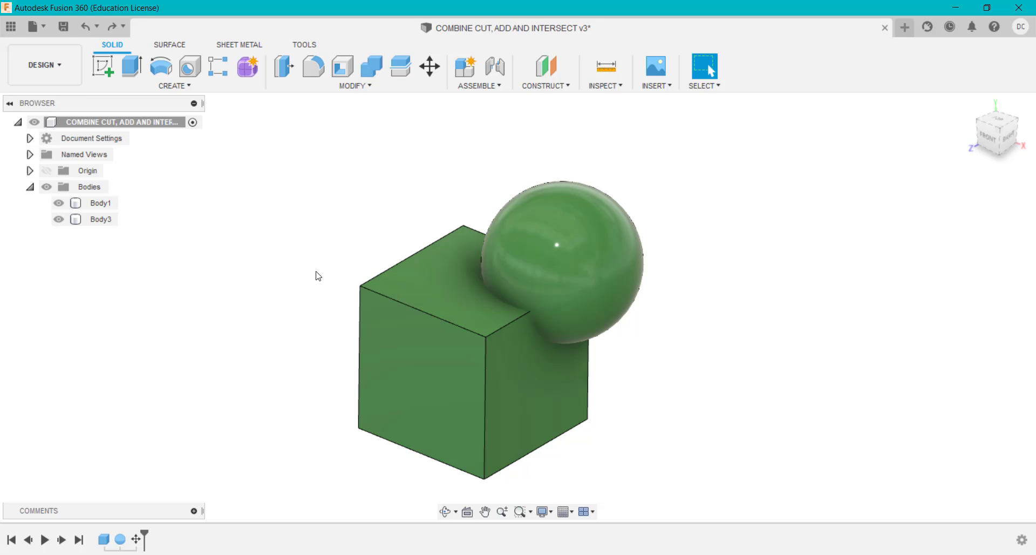
pyautogui.keyDown('shift'); pyautogui.moveTo(248, 401); pyautogui.dragTo(259, 310, button='middle'); pyautogui.keyUp('shift')
pyautogui.click(343, 68)
pyautogui.click(502, 389)
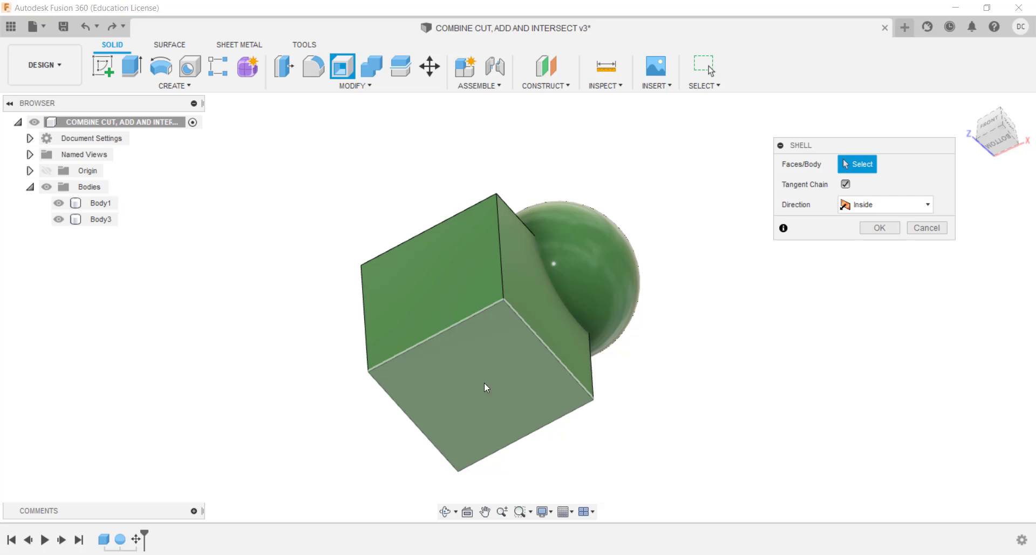
pyautogui.write('2')
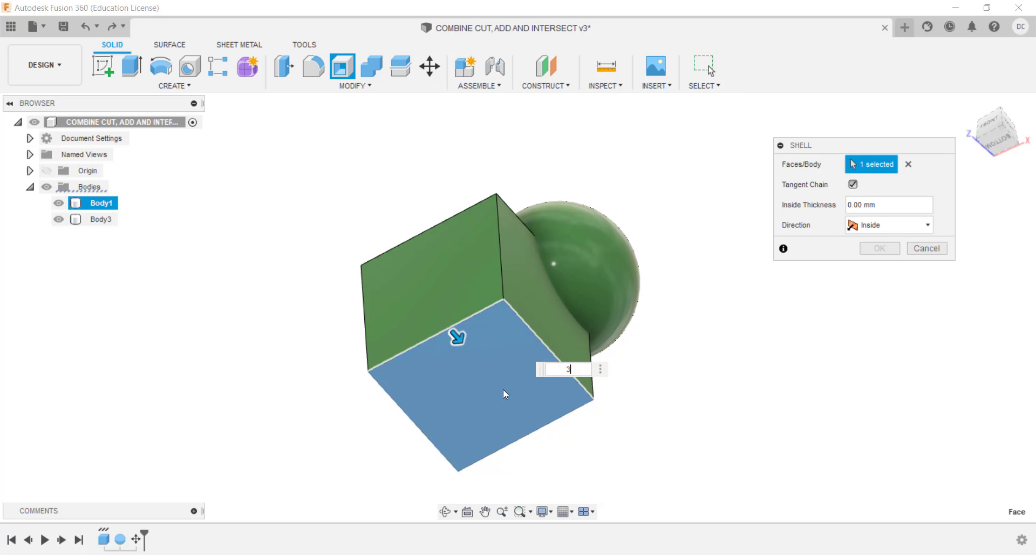
pyautogui.press('Return')
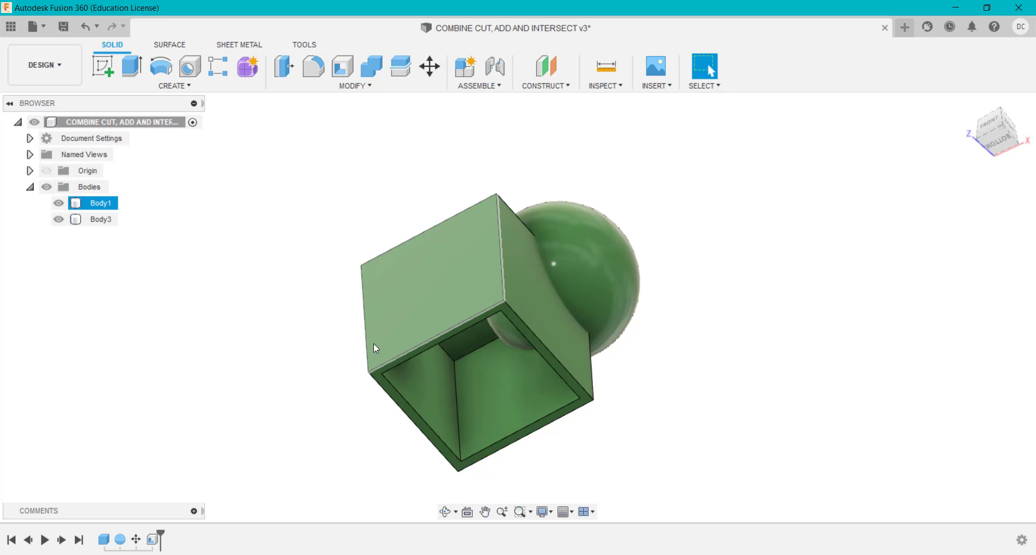
# Inspect the hollow cube from below by hiding and showing the cube and sphere bodies
pyautogui.keyDown('shift'); pyautogui.moveTo(291, 374); pyautogui.dragTo(296, 319, button='middle'); pyautogui.keyUp('shift')
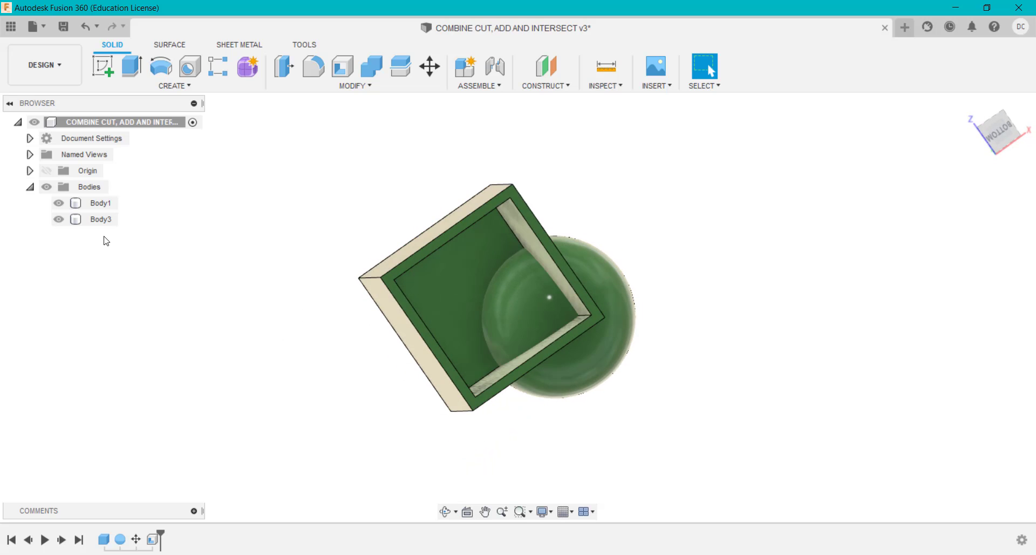
pyautogui.click(63, 207)
pyautogui.click(59, 204)
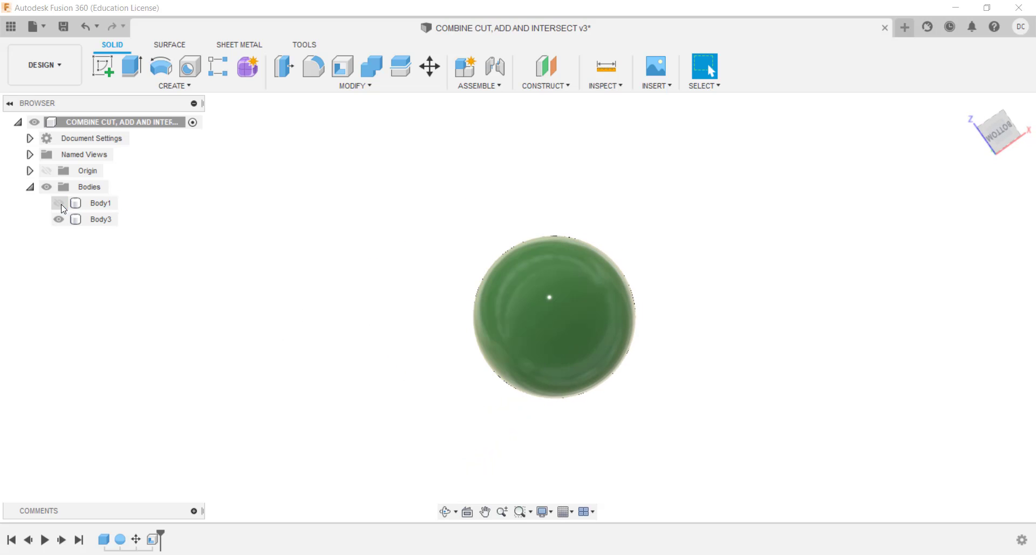
pyautogui.click(60, 204)
pyautogui.click(59, 220)
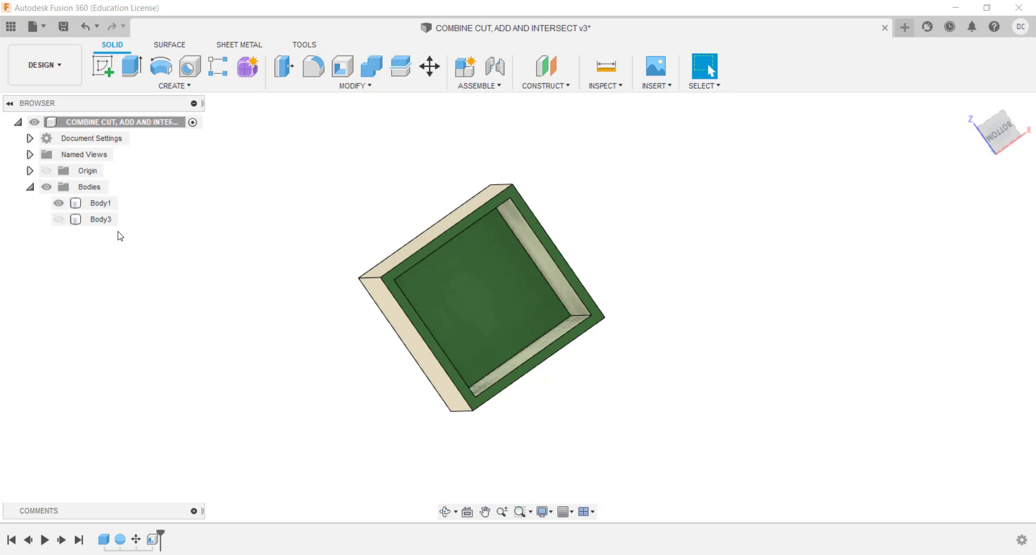
pyautogui.click(541, 339)
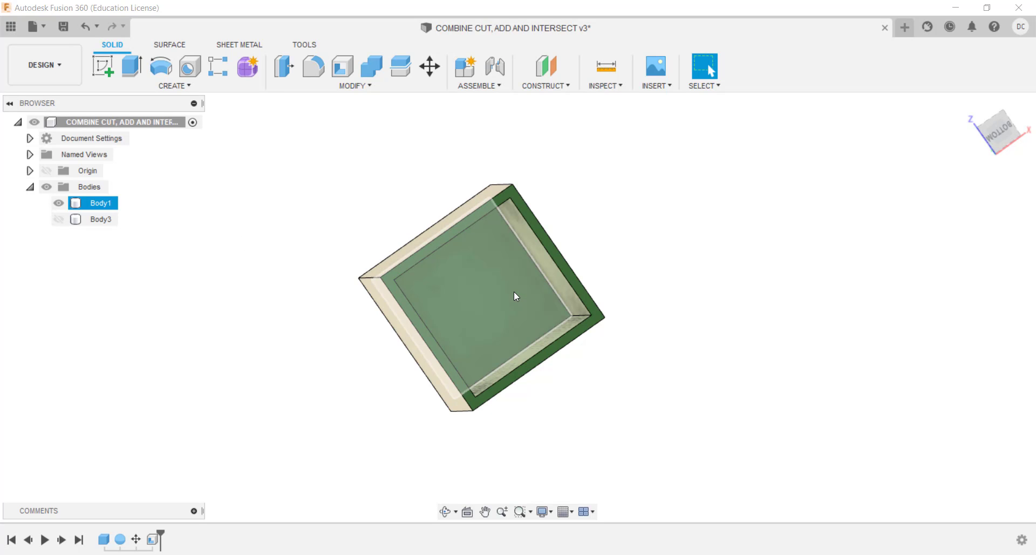
pyautogui.click(414, 190)
pyautogui.click(404, 334)
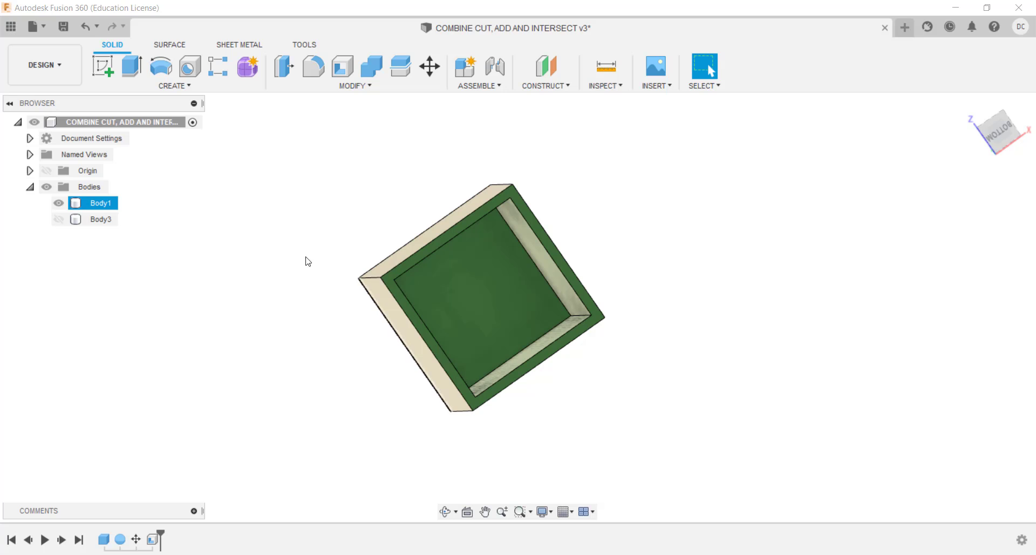
pyautogui.click(276, 270)
pyautogui.click(966, 106)
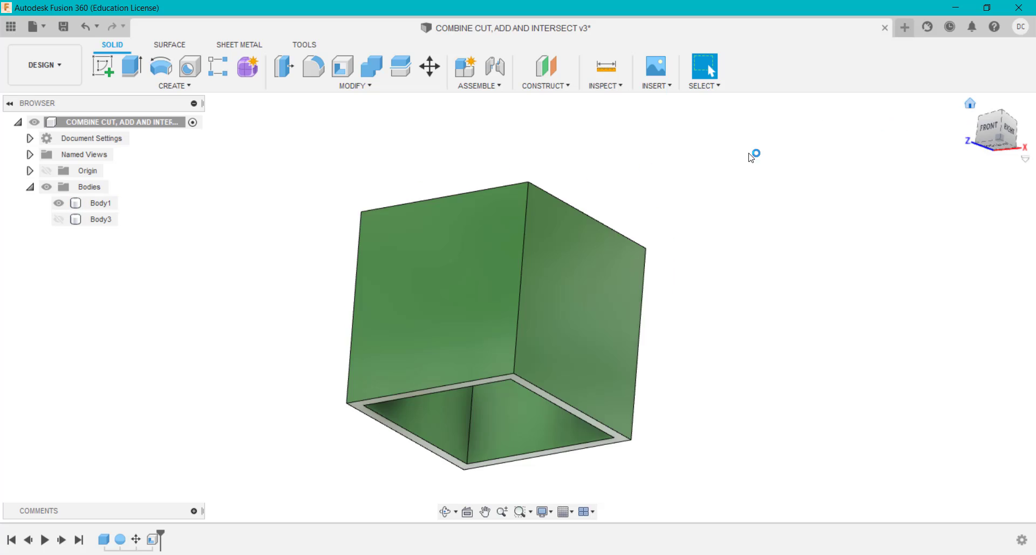
pyautogui.click(58, 219)
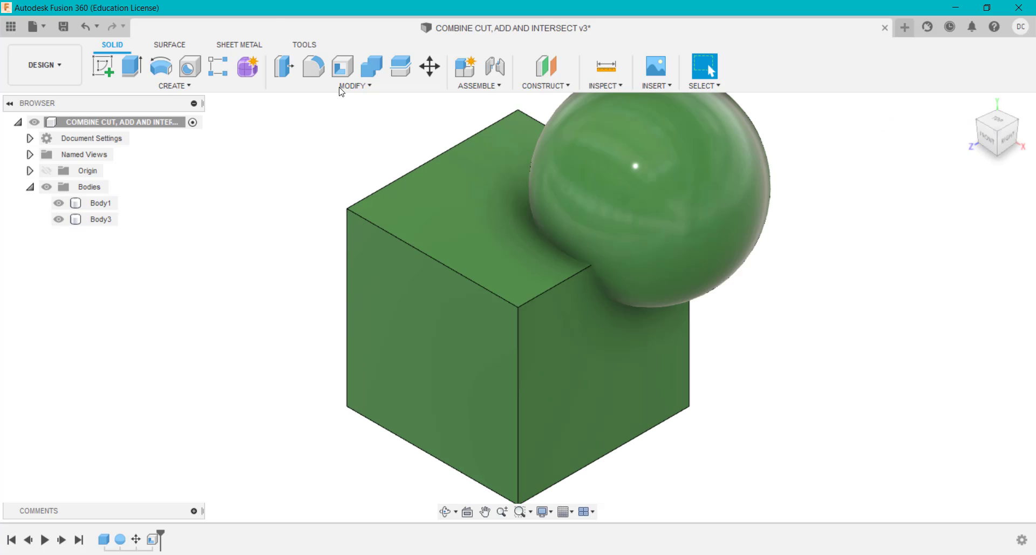
# Shell the sphere (Body3) with a 3 mm wall
pyautogui.click(343, 67)
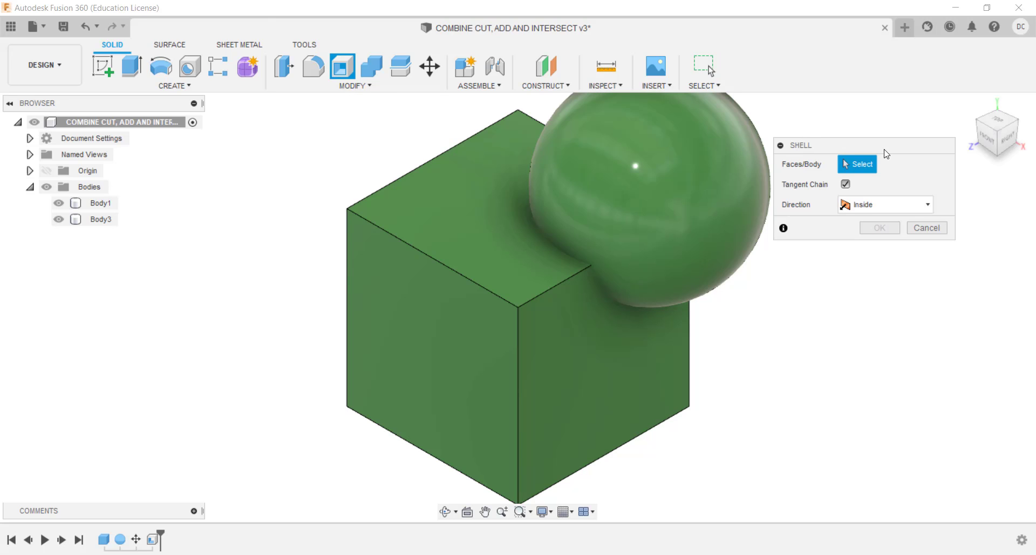
pyautogui.click(105, 219)
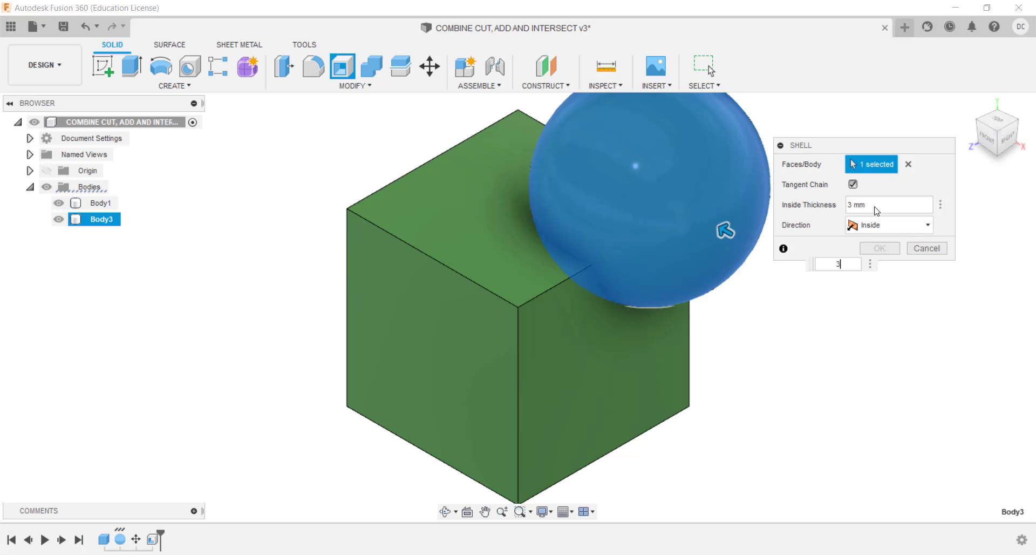
pyautogui.press('Escape')
# Run a Section Analysis from the cube's left face and view both shells from the front
pyautogui.scroll(-4, 324, 327)
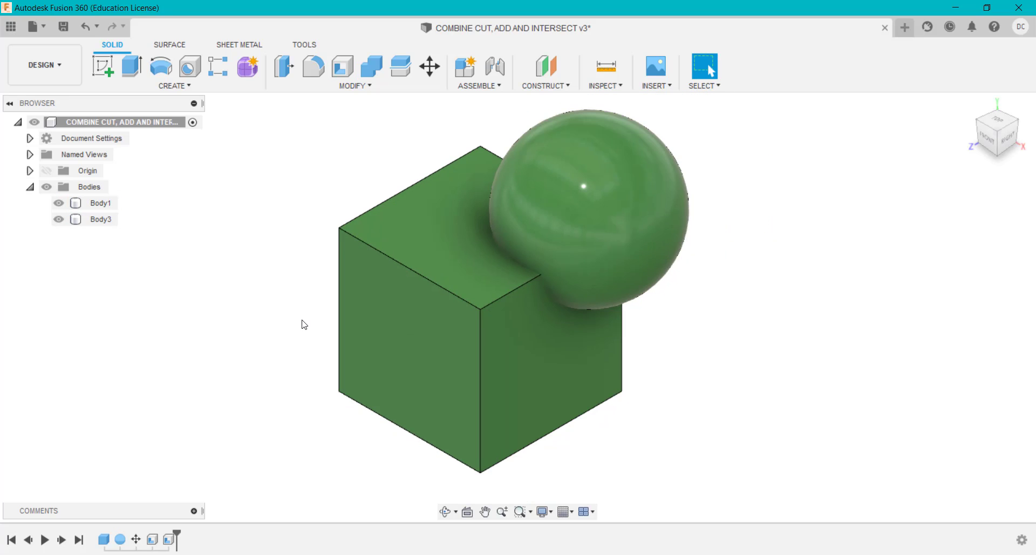
pyautogui.click(377, 326)
pyautogui.click(606, 86)
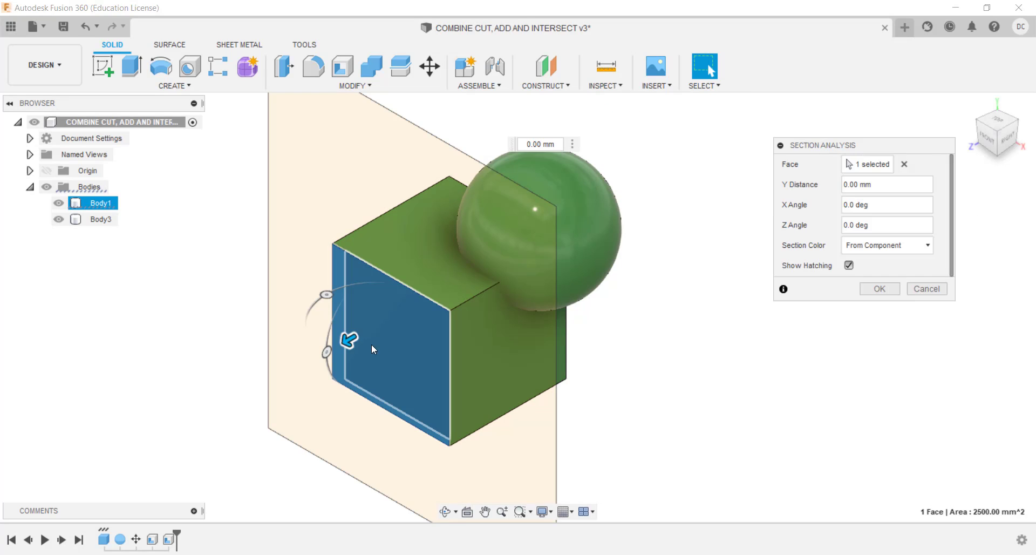
pyautogui.moveTo(347, 335); pyautogui.dragTo(458, 306)
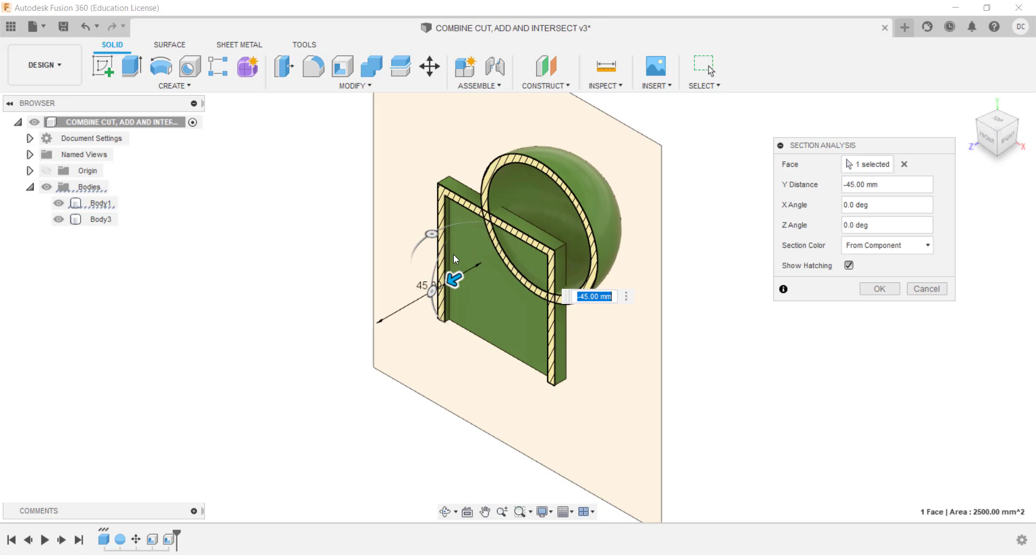
pyautogui.click(992, 145)
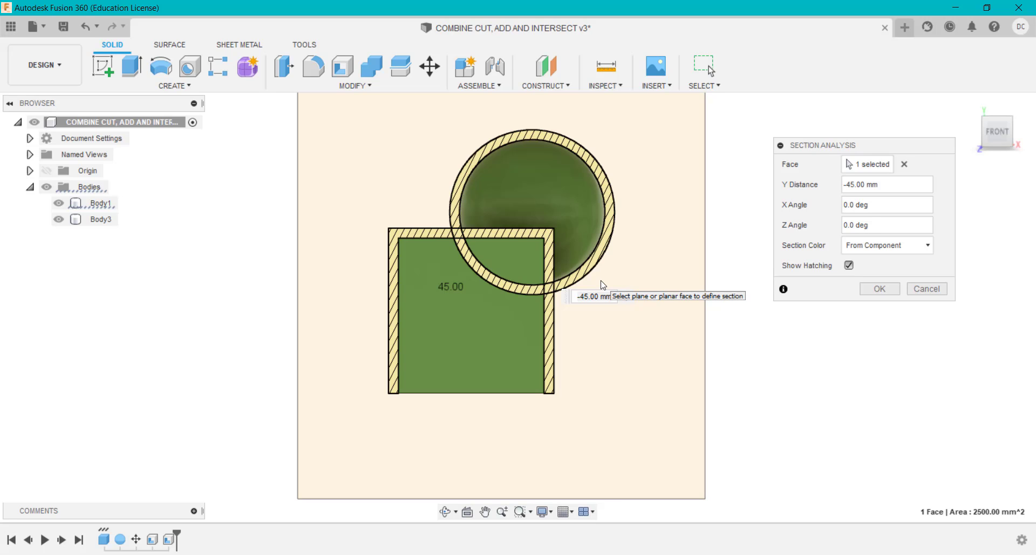
pyautogui.click(917, 288)
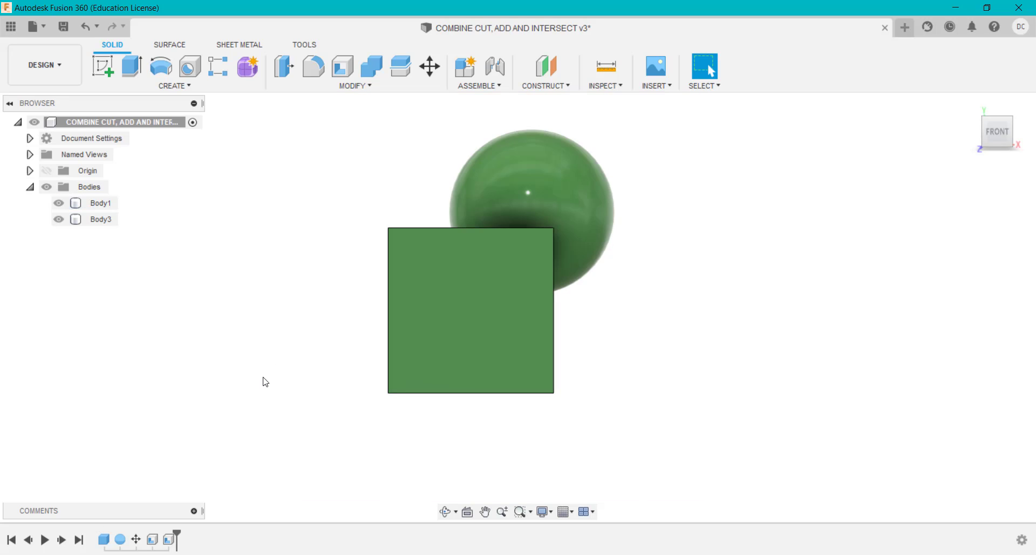
# Delete both Shell features from the timeline so the bodies are solid again
pyautogui.click(169, 539)
pyautogui.keyDown('shift'); pyautogui.click(152, 538); pyautogui.keyUp('shift')
pyautogui.rightClick(152, 539)
pyautogui.click(178, 480)
pyautogui.click(971, 103)
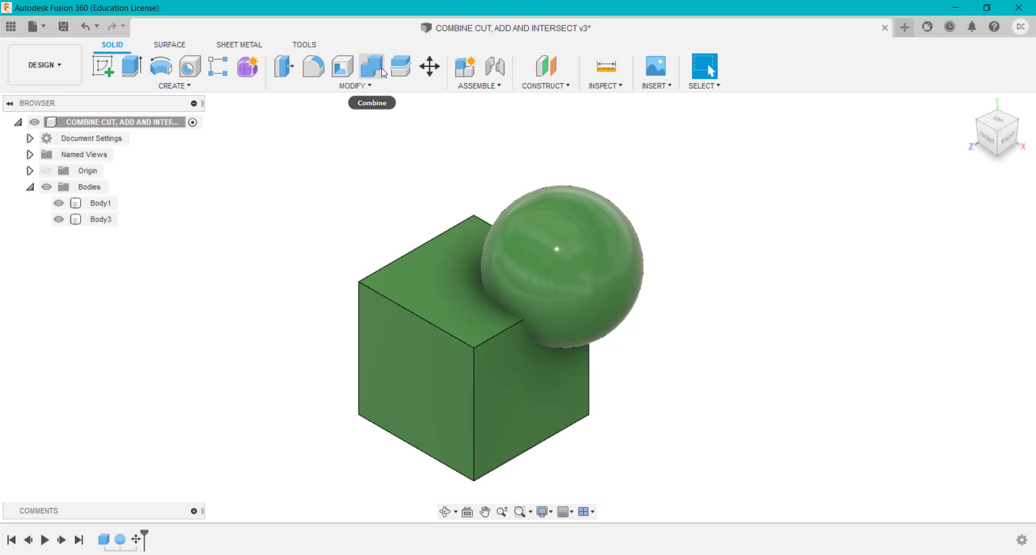
# Combine the cube (Body1, target) with the sphere (Body3, tool) using the Join operation
pyautogui.click(377, 91)
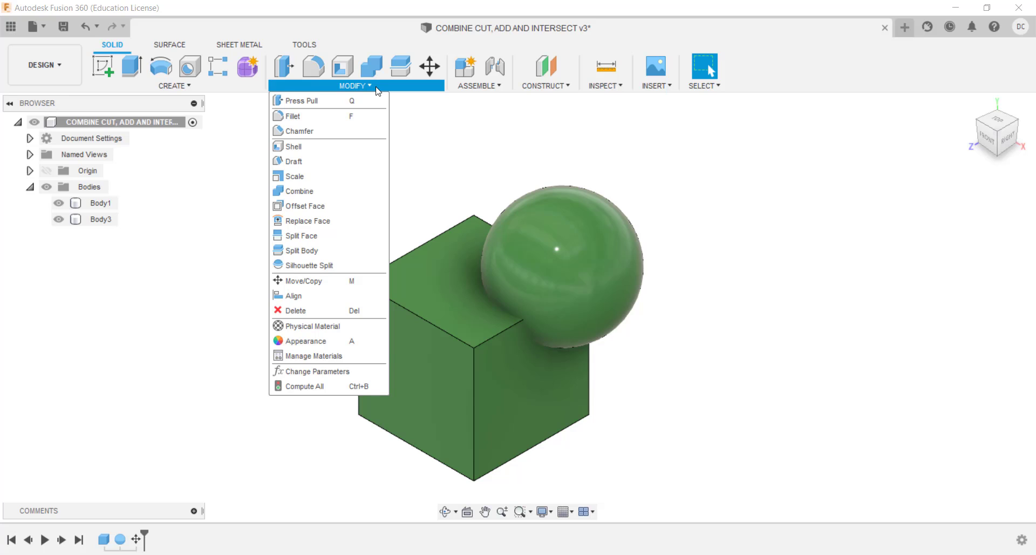
pyautogui.click(335, 193)
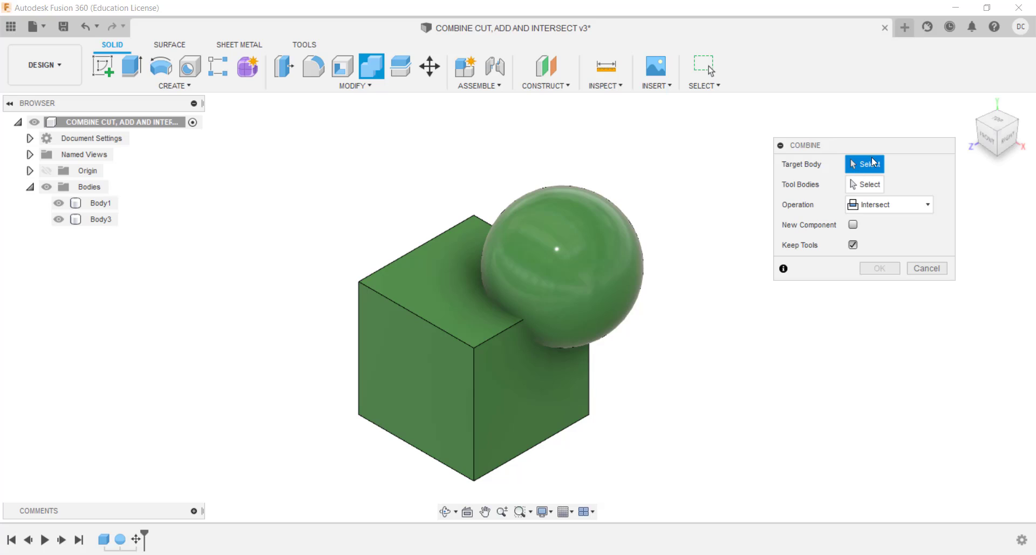
pyautogui.click(421, 310)
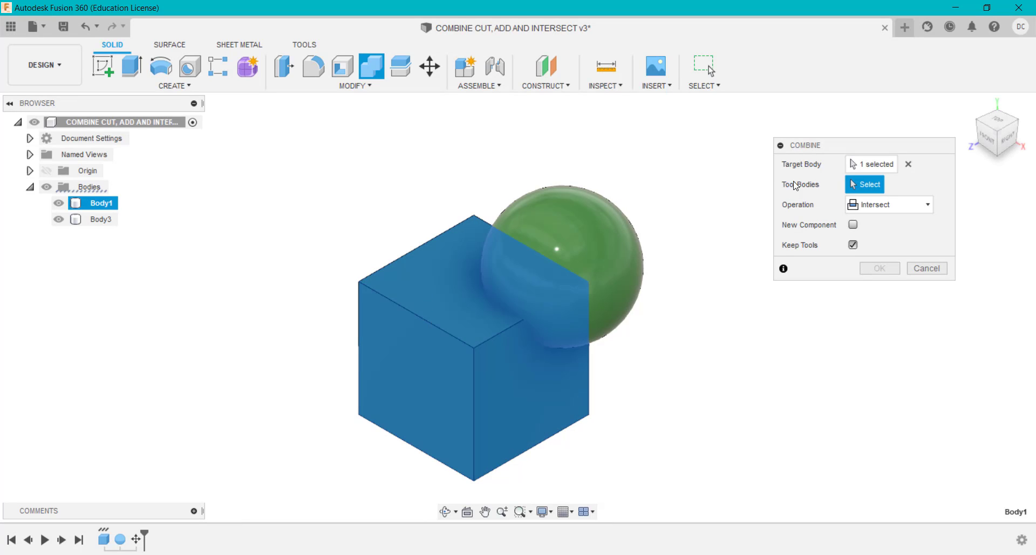
pyautogui.click(578, 241)
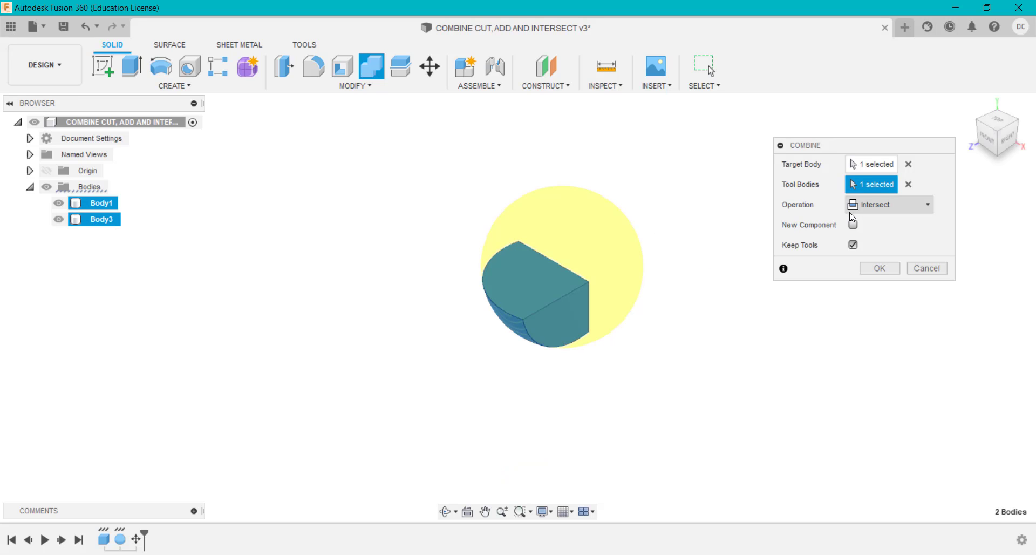
pyautogui.click(885, 211)
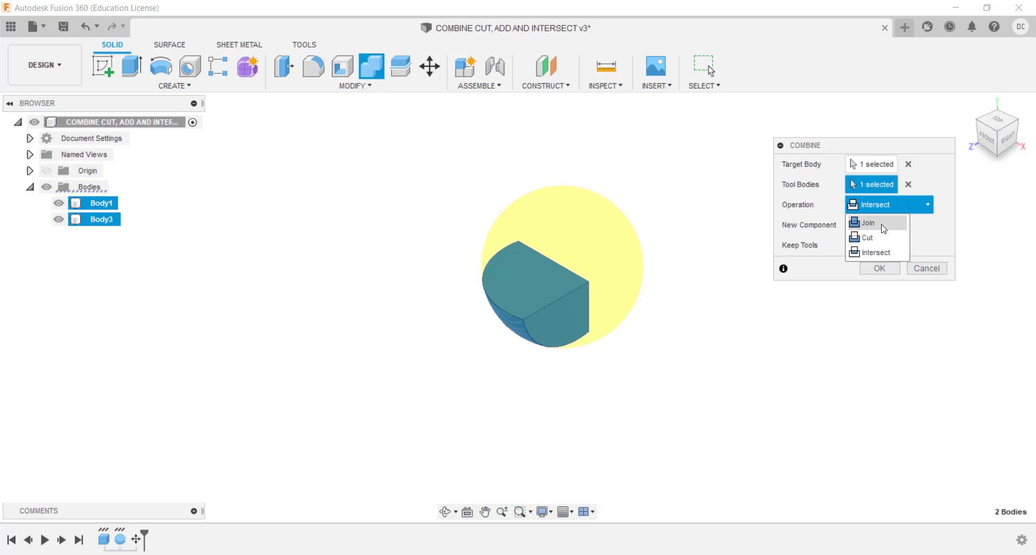
pyautogui.click(878, 222)
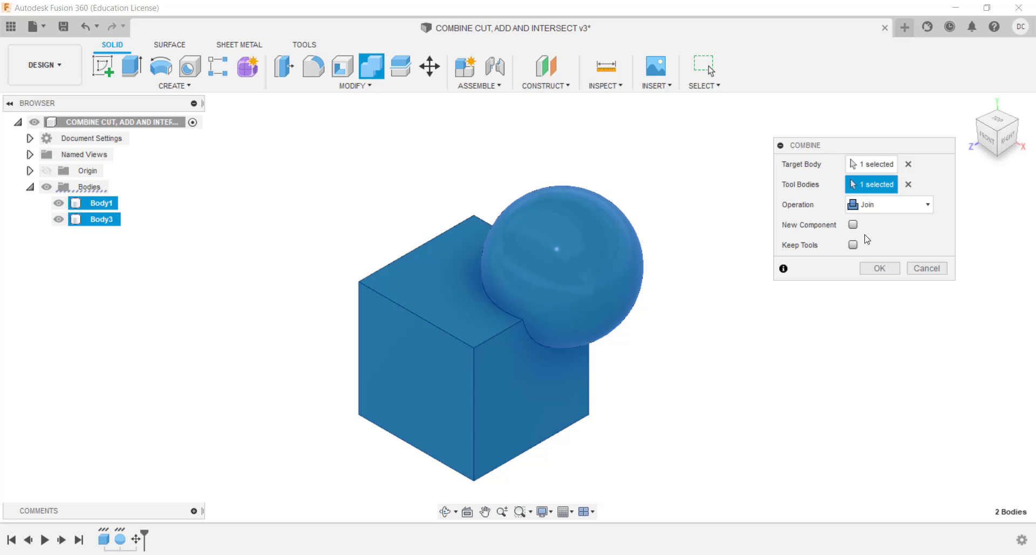
pyautogui.click(883, 267)
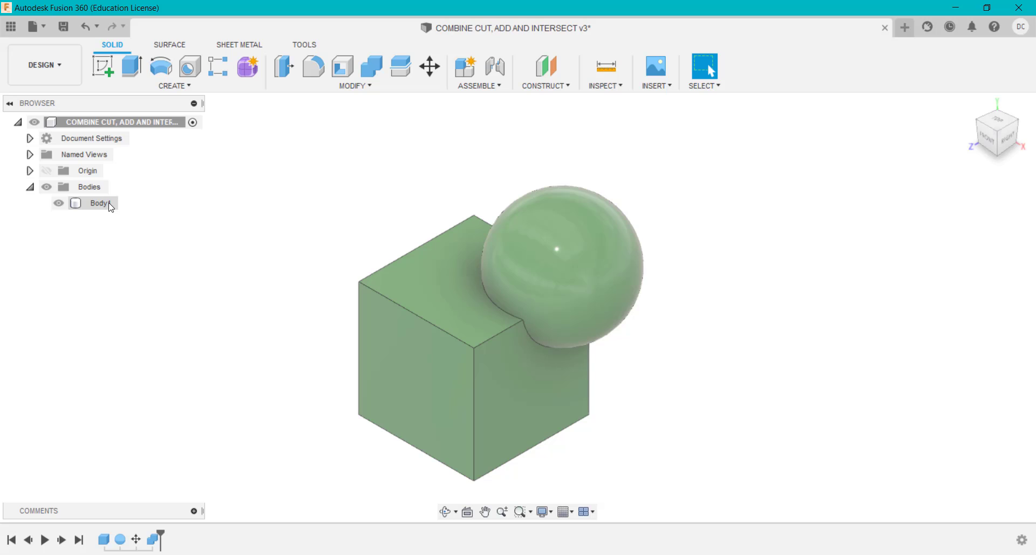
pyautogui.keyDown('shift'); pyautogui.moveTo(287, 353); pyautogui.dragTo(299, 238, button='middle'); pyautogui.keyUp('shift')
pyautogui.click(343, 66)
pyautogui.click(503, 410)
pyautogui.write('3')
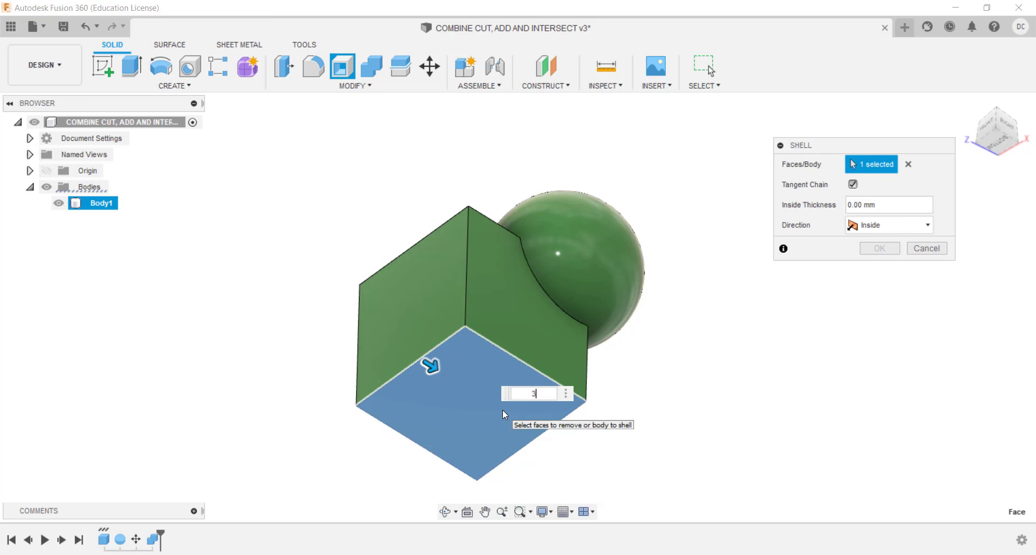
pyautogui.press('Return')
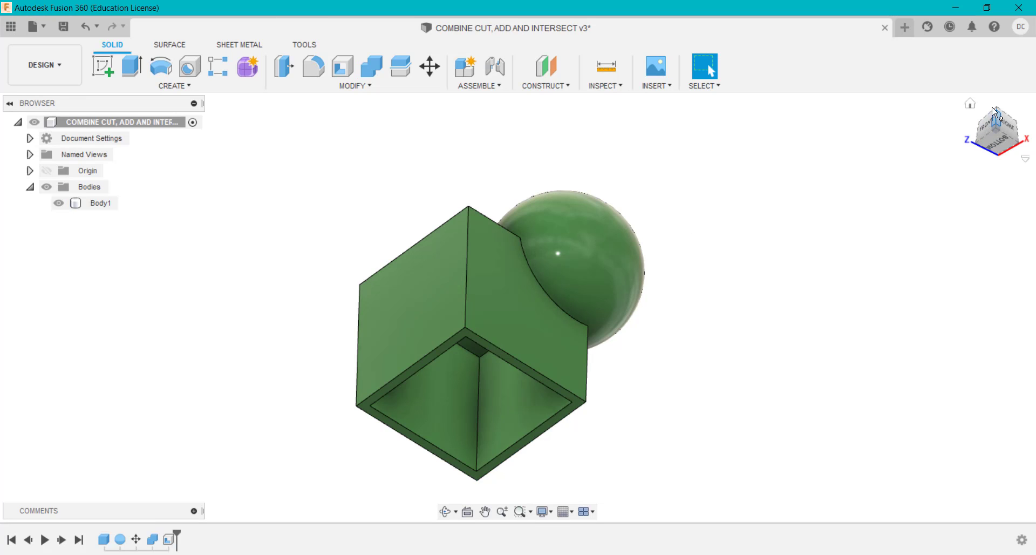
pyautogui.click(972, 106)
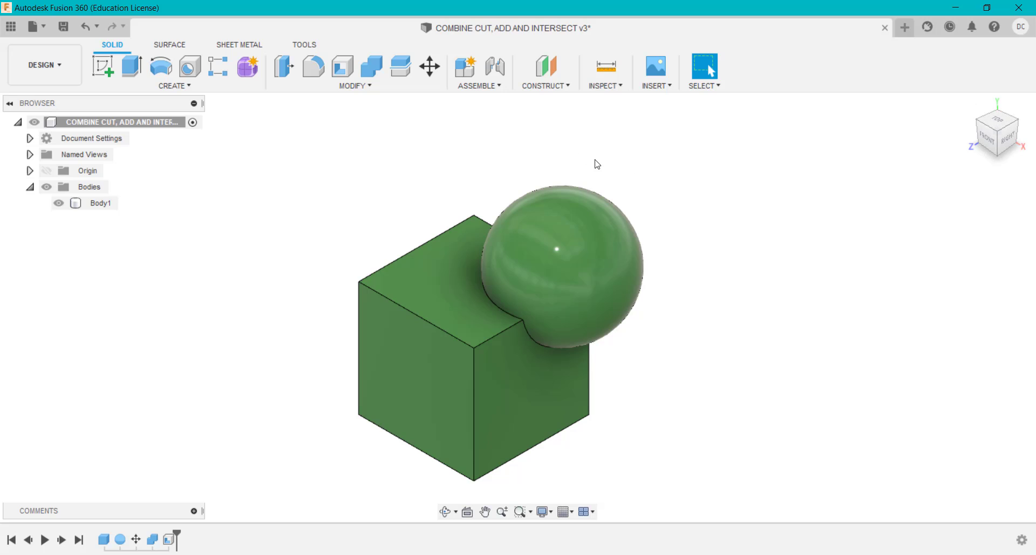
pyautogui.click(441, 356)
pyautogui.click(620, 87)
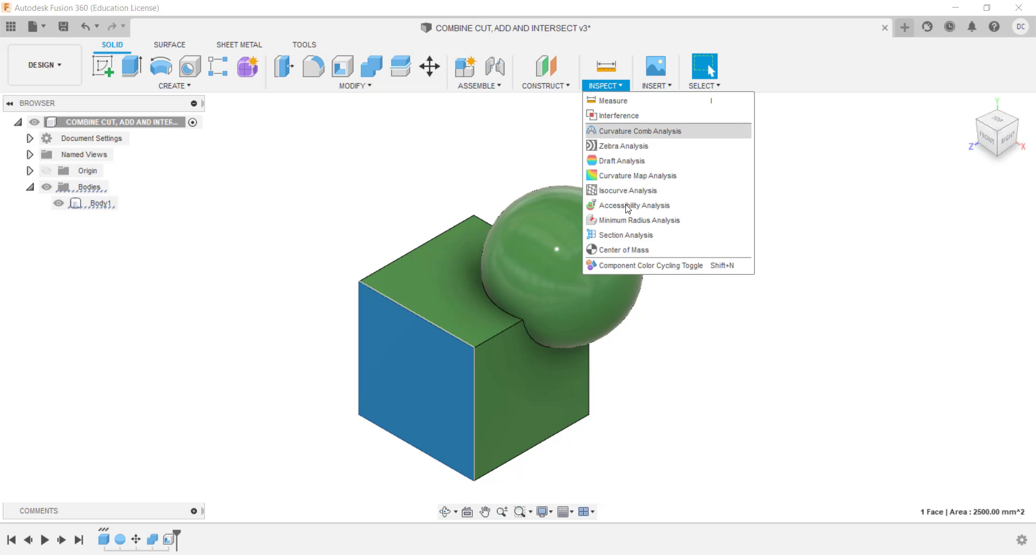
pyautogui.click(622, 237)
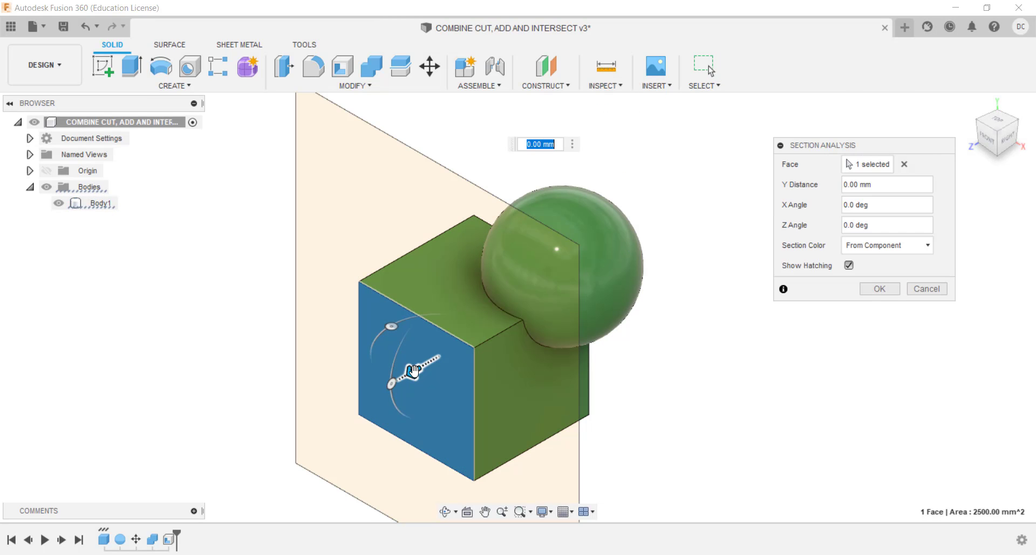
pyautogui.moveTo(412, 371); pyautogui.dragTo(511, 335)
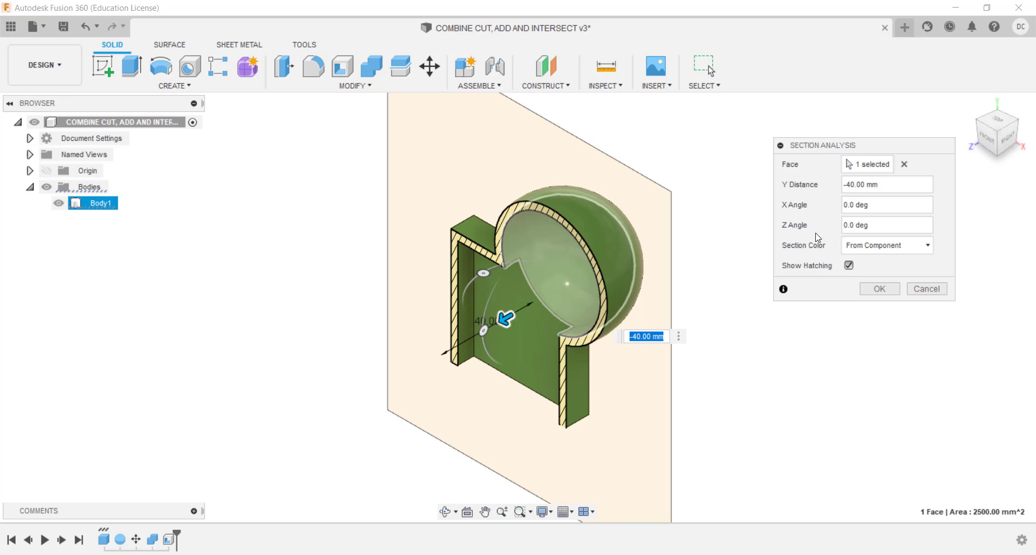
pyautogui.click(941, 297)
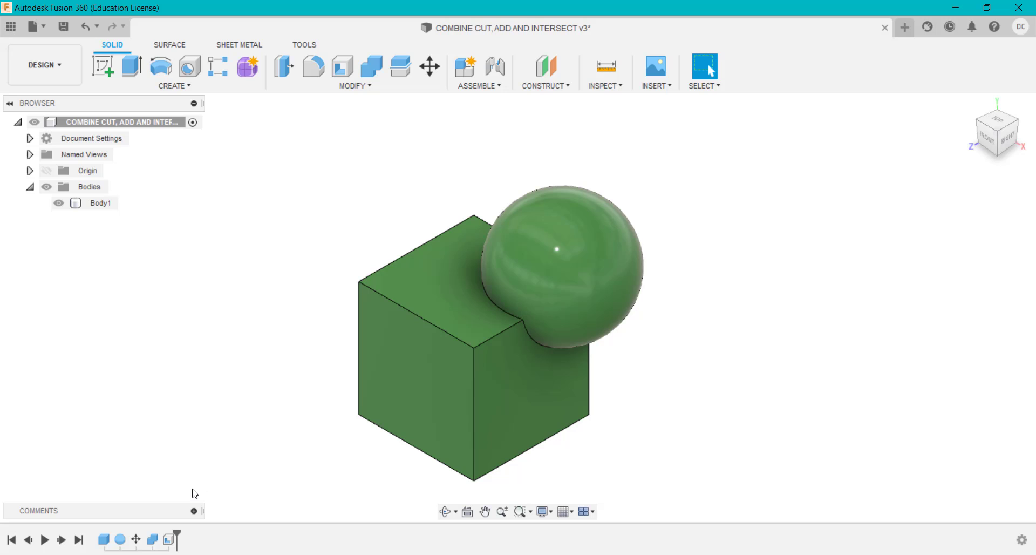
# Edit the Join combine feature to keep the sphere as a separate tool body
pyautogui.rightClick(152, 539)
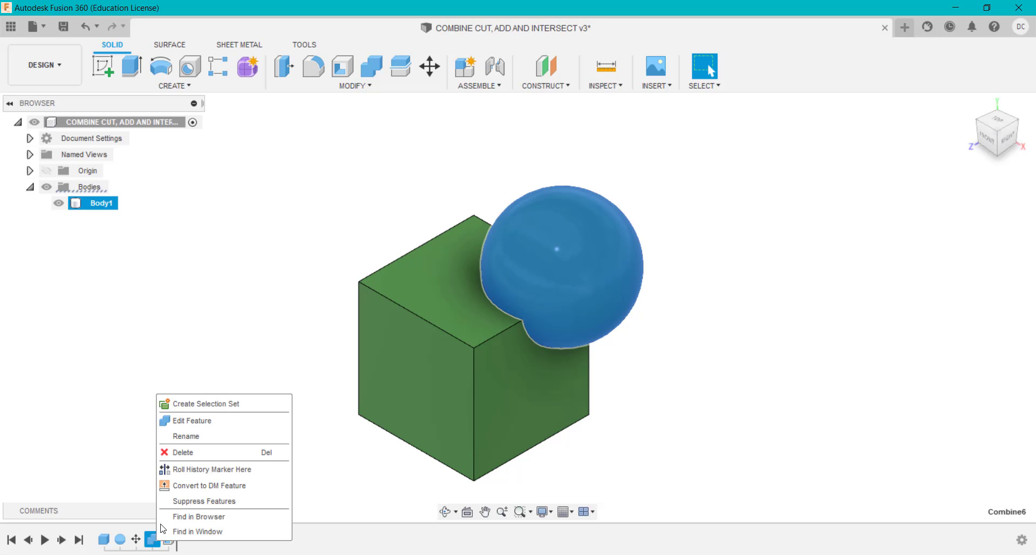
pyautogui.click(207, 420)
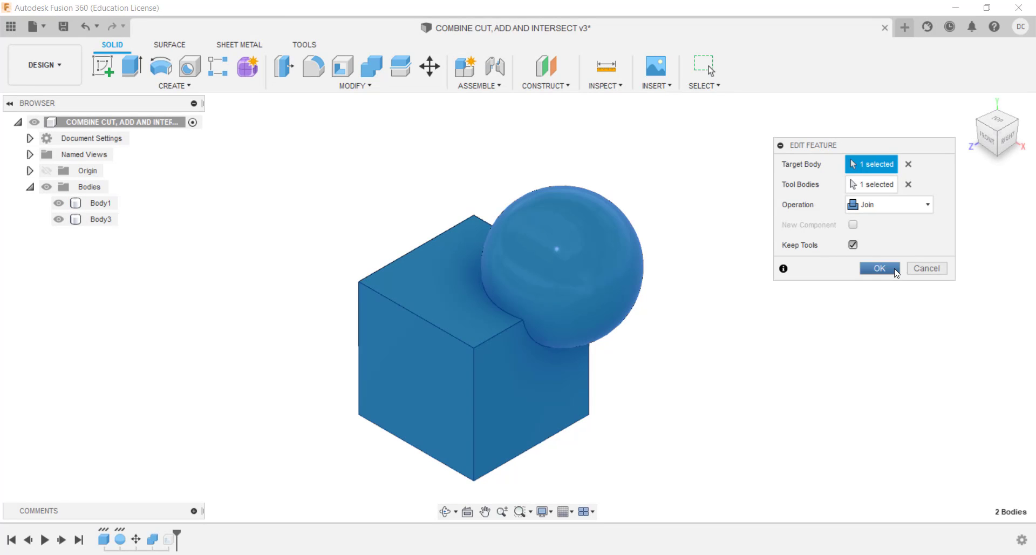
pyautogui.click(878, 268)
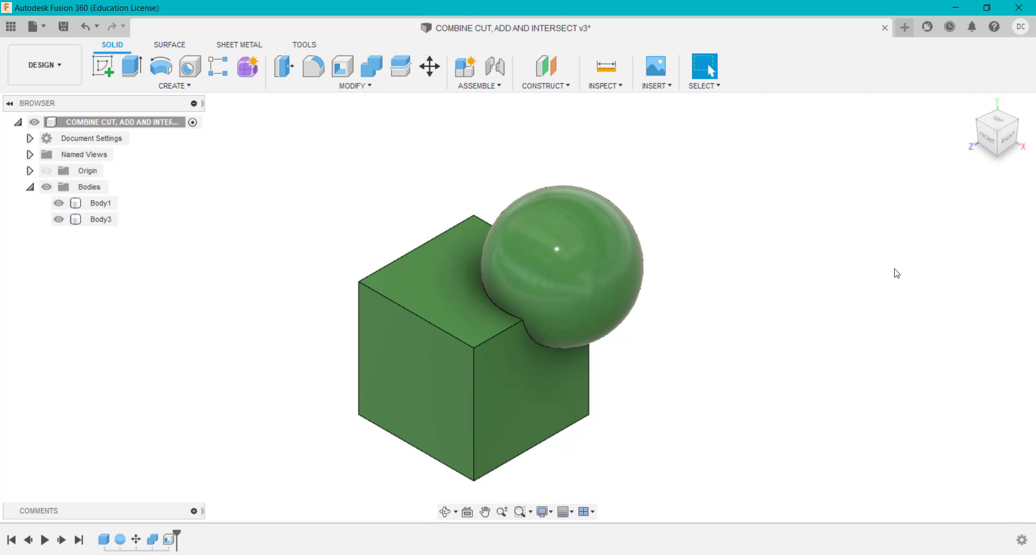
# Toggle cube and sphere visibility to confirm both bodies remain, then reopen the Combine feature
pyautogui.click(59, 204)
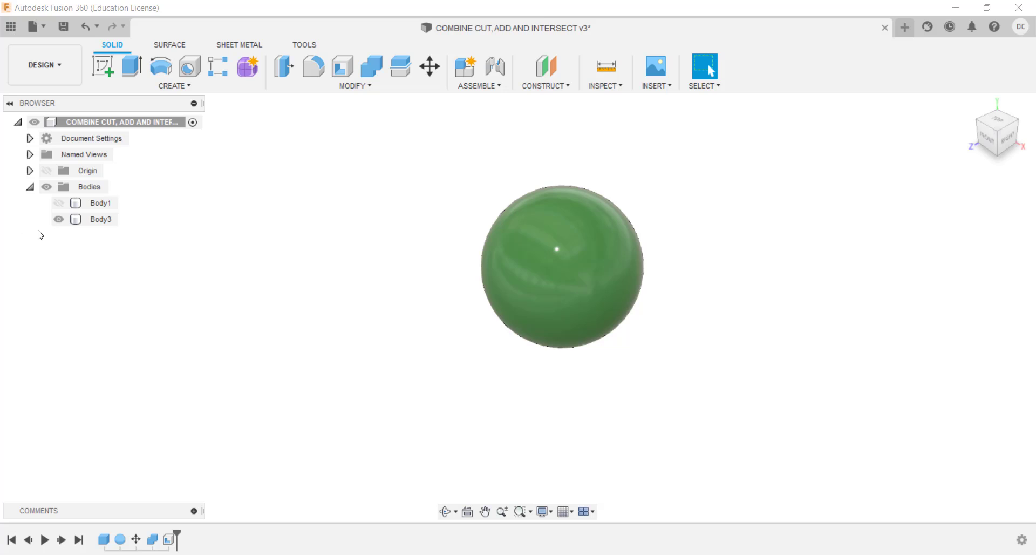
pyautogui.click(60, 204)
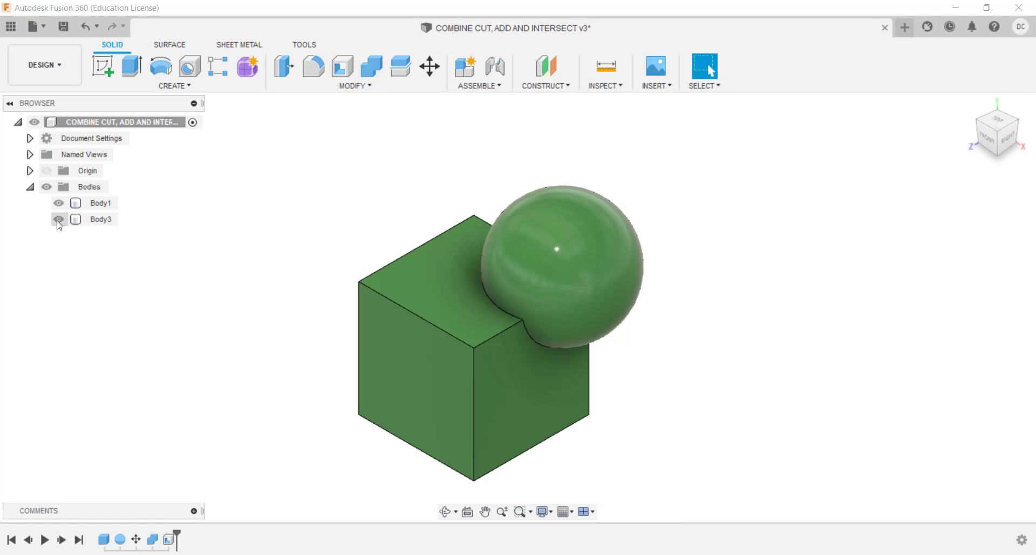
pyautogui.click(59, 224)
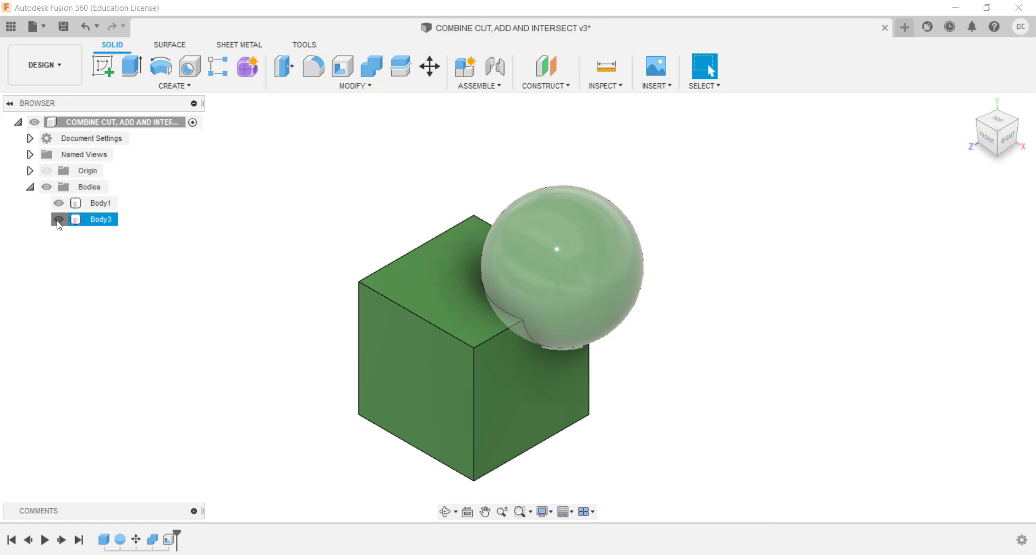
pyautogui.click(59, 221)
pyautogui.click(93, 220)
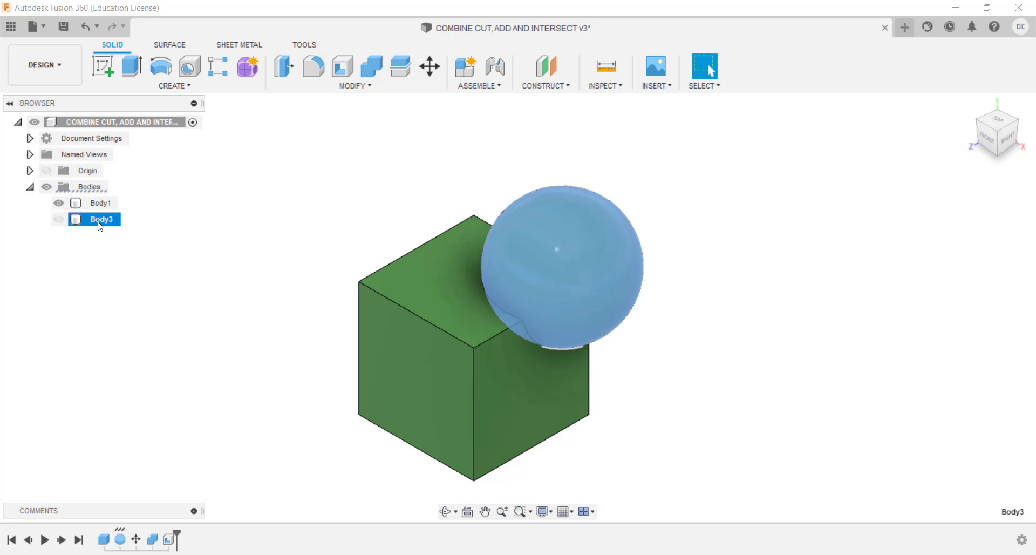
pyautogui.click(100, 205)
pyautogui.click(59, 219)
pyautogui.click(283, 224)
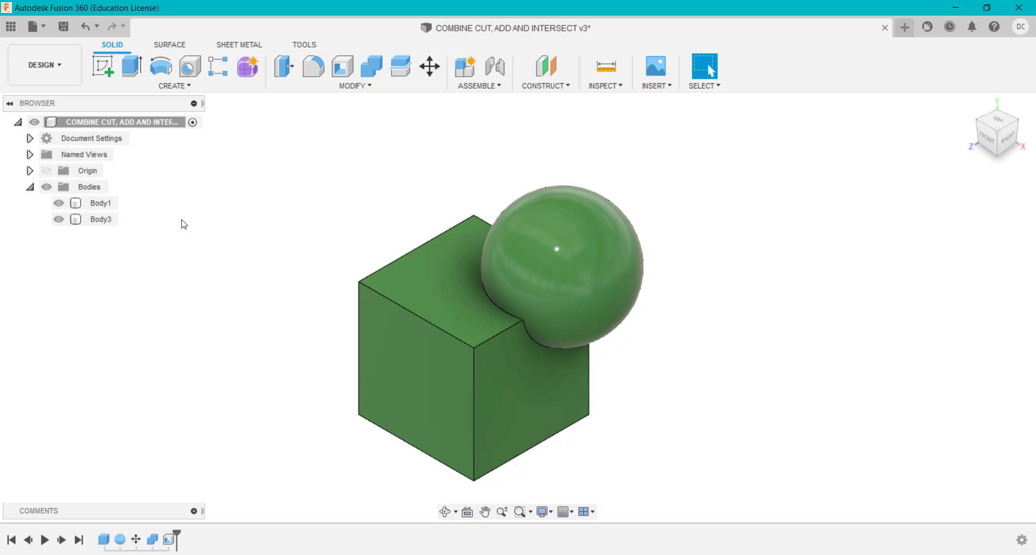
pyautogui.rightClick(154, 537)
pyautogui.click(212, 425)
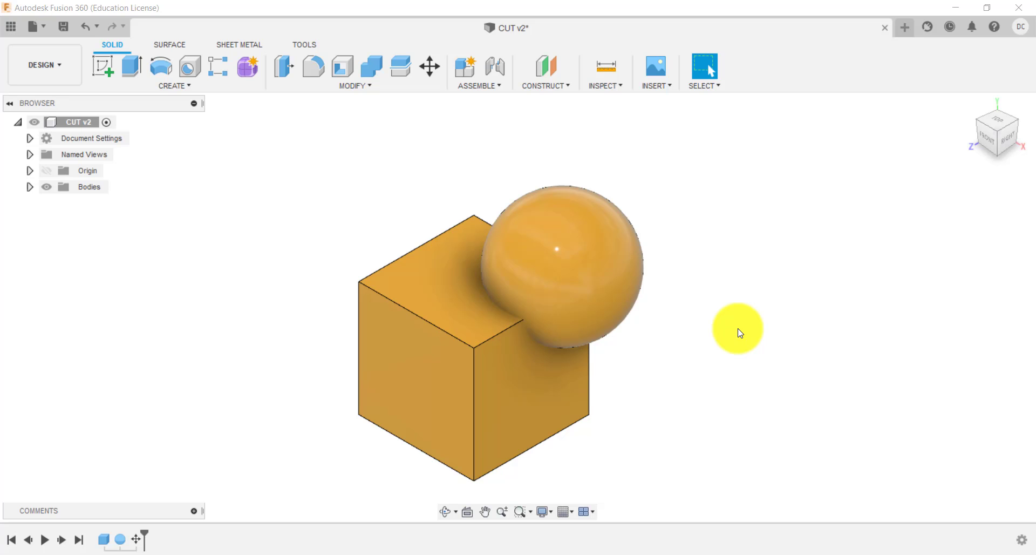
# Combine with Cut: the cube as target, the sphere as tool, Keep Tools unchecked
pyautogui.click(30, 186)
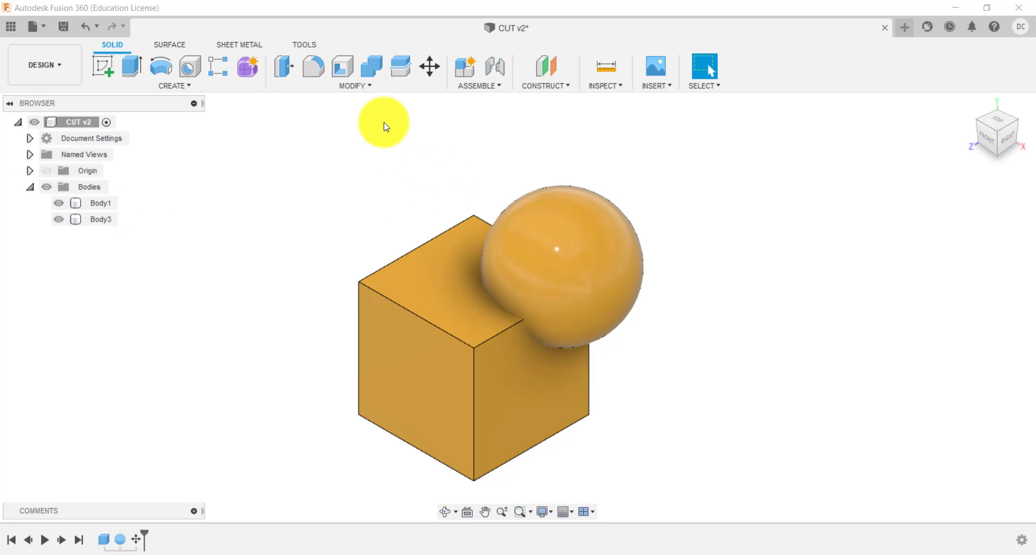
pyautogui.click(379, 70)
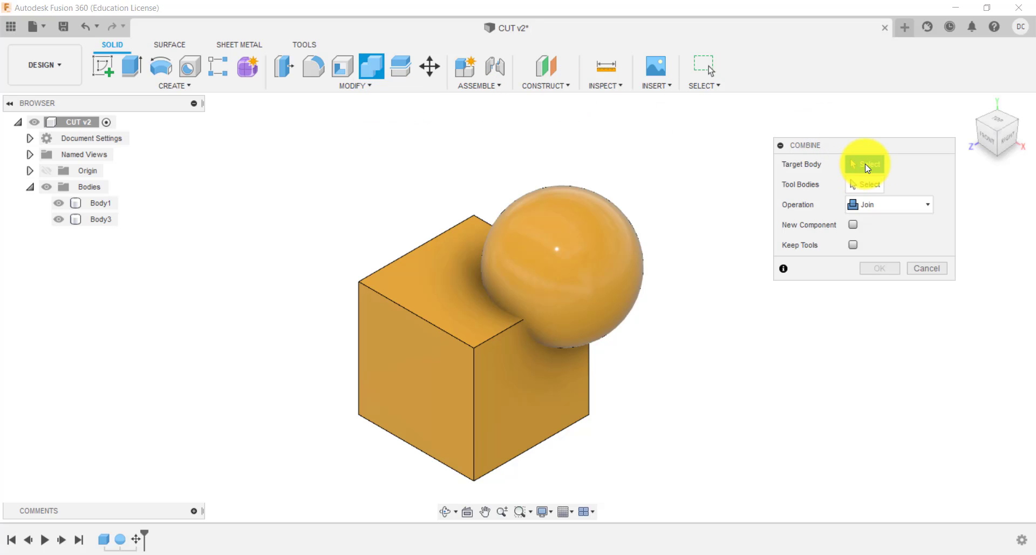
pyautogui.click(450, 276)
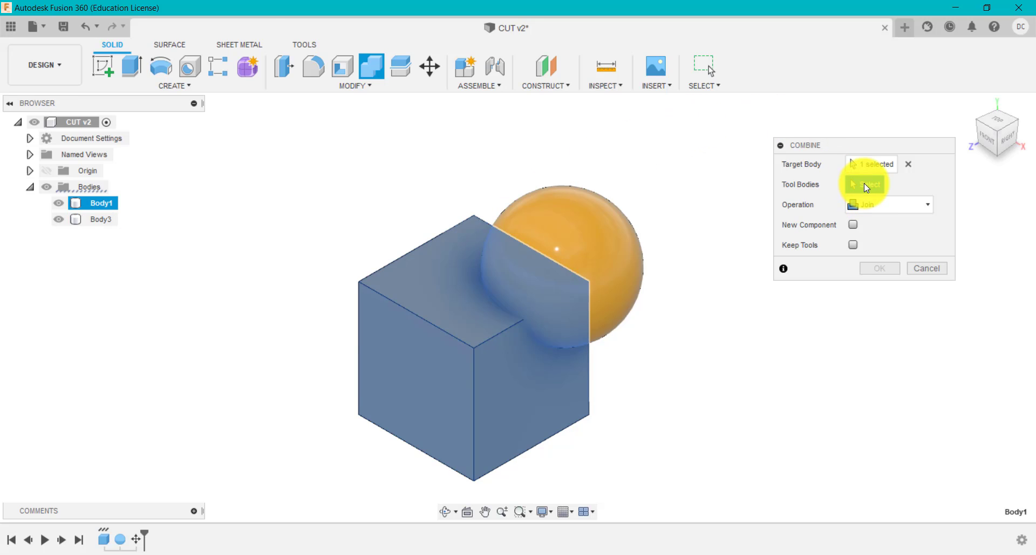
pyautogui.click(577, 230)
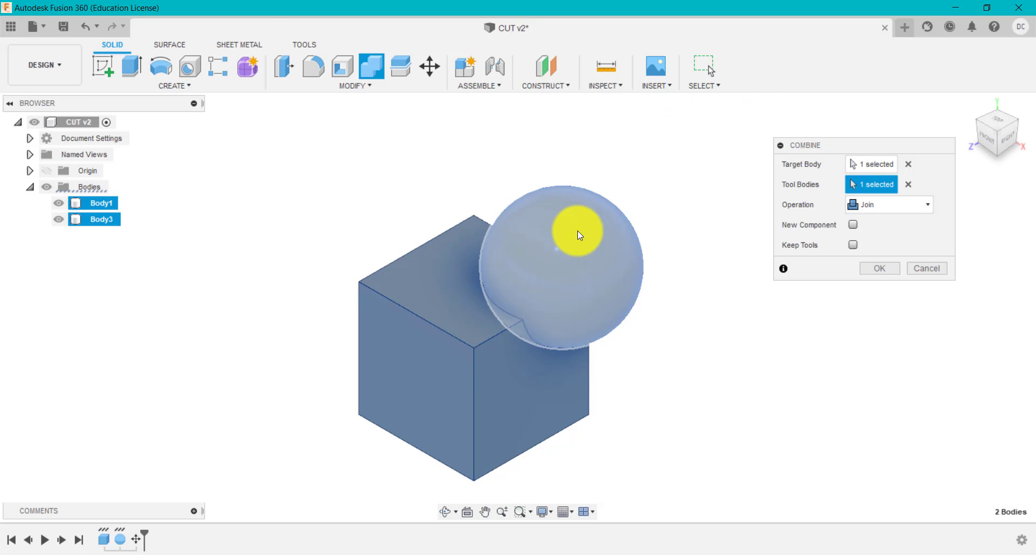
pyautogui.click(900, 211)
pyautogui.click(884, 238)
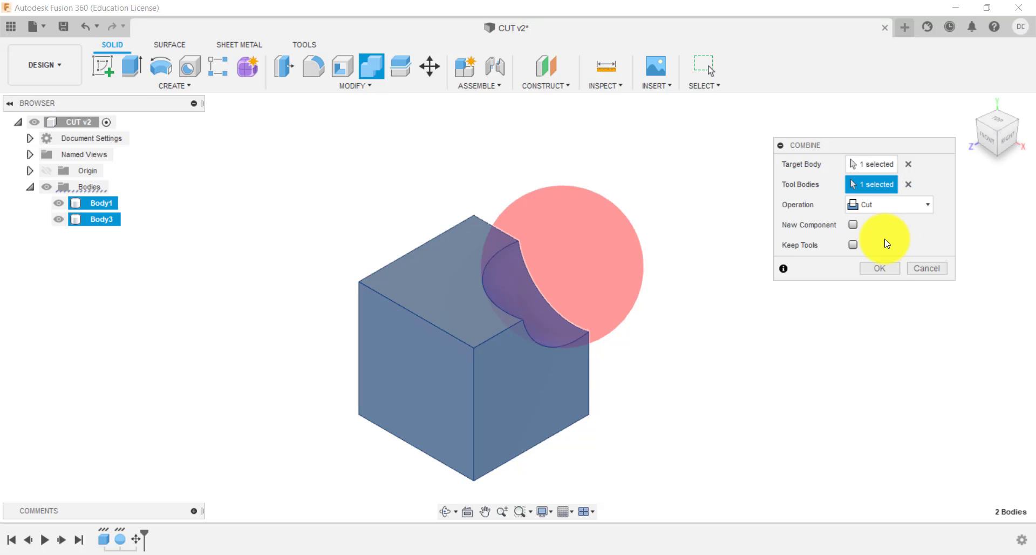
pyautogui.click(852, 245)
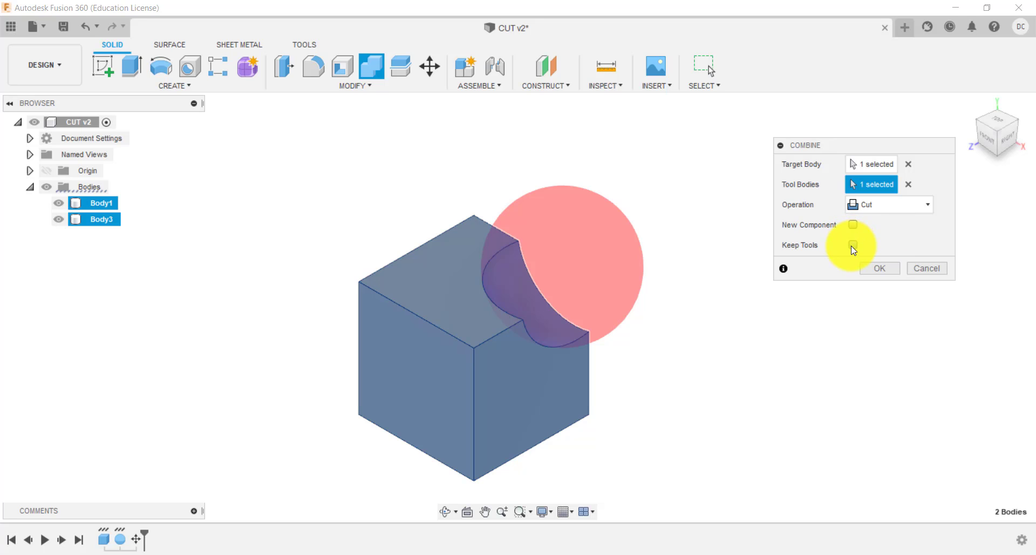
pyautogui.click(880, 268)
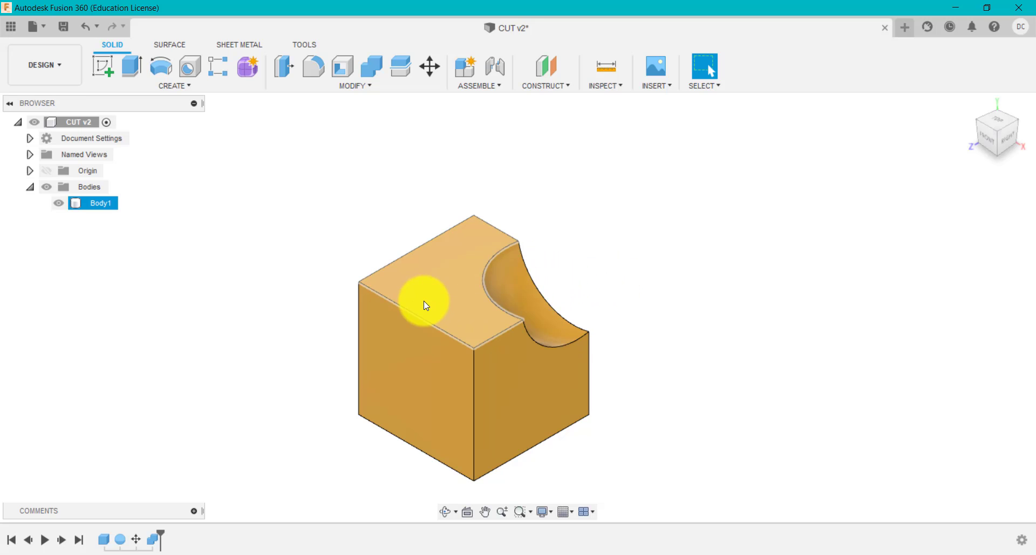
# Edit the Cut combine feature to keep the sphere as a tool body
pyautogui.moveTo(601, 236)
pyautogui.keyDown('shift'); pyautogui.mouseDown(button='middle')
pyautogui.moveTo(476, 231)
pyautogui.moveTo(594, 233)
pyautogui.moveTo(603, 169)
pyautogui.moveTo(594, 244)
pyautogui.mouseUp(button='middle'); pyautogui.keyUp('shift')
pyautogui.press('Escape')
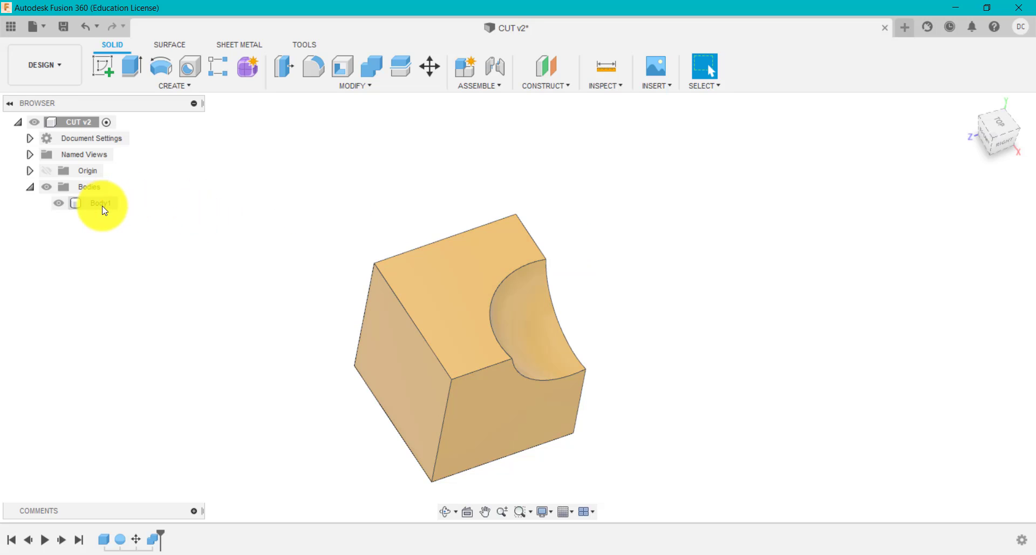
pyautogui.rightClick(153, 535)
pyautogui.click(201, 416)
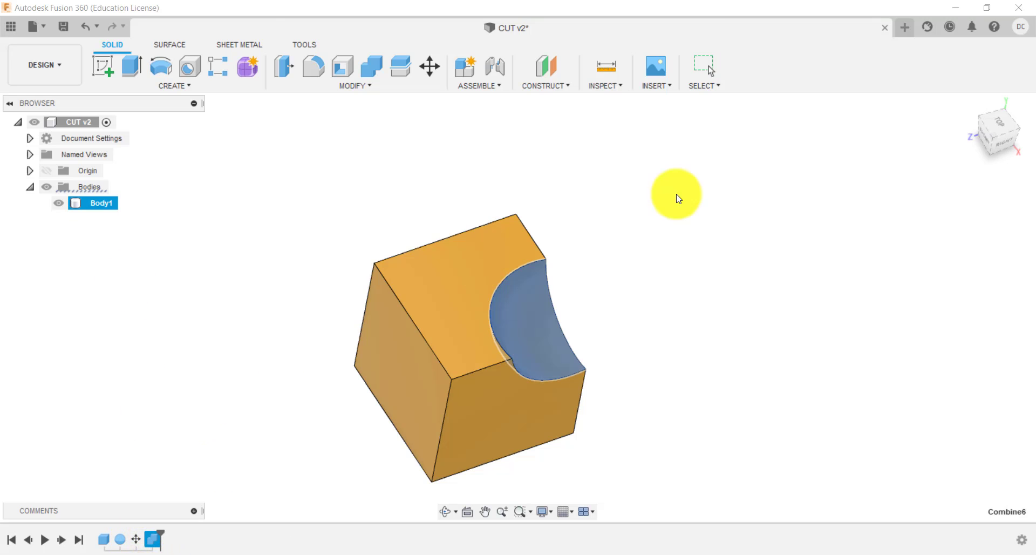
pyautogui.click(852, 244)
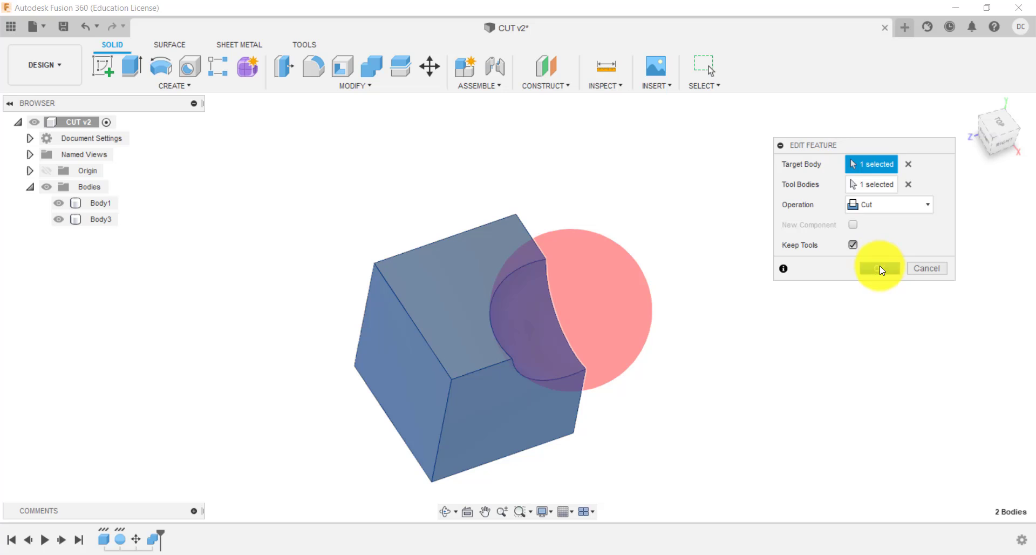
pyautogui.click(879, 267)
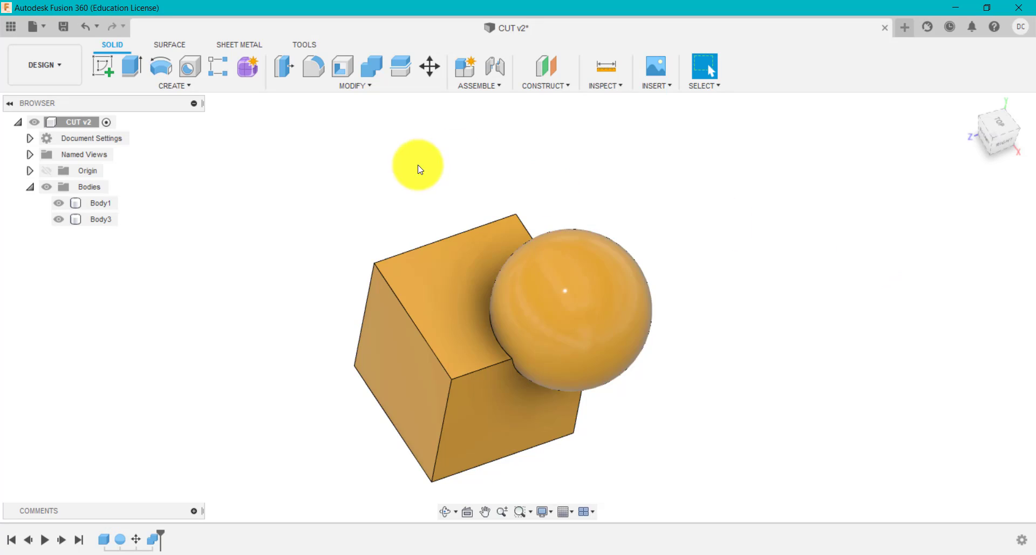
# Hide and reshow the sphere to inspect the scooped cube from the isometric view
pyautogui.click(997, 143)
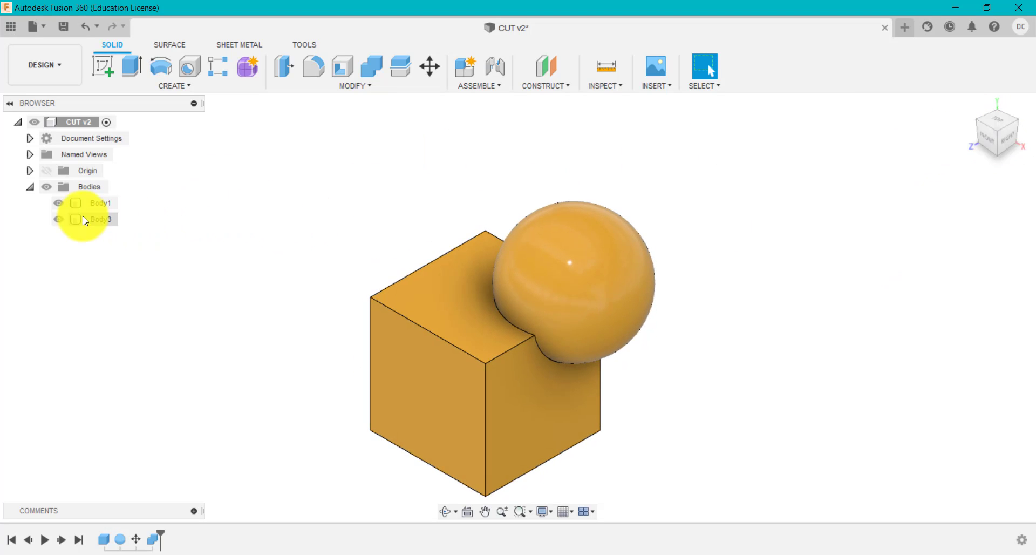
pyautogui.click(57, 207)
pyautogui.click(57, 219)
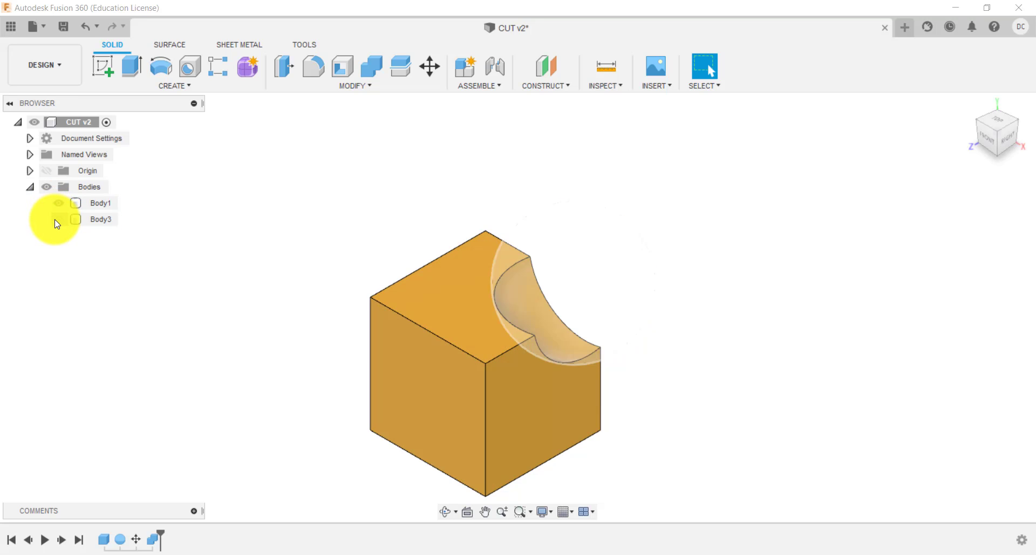
pyautogui.click(58, 219)
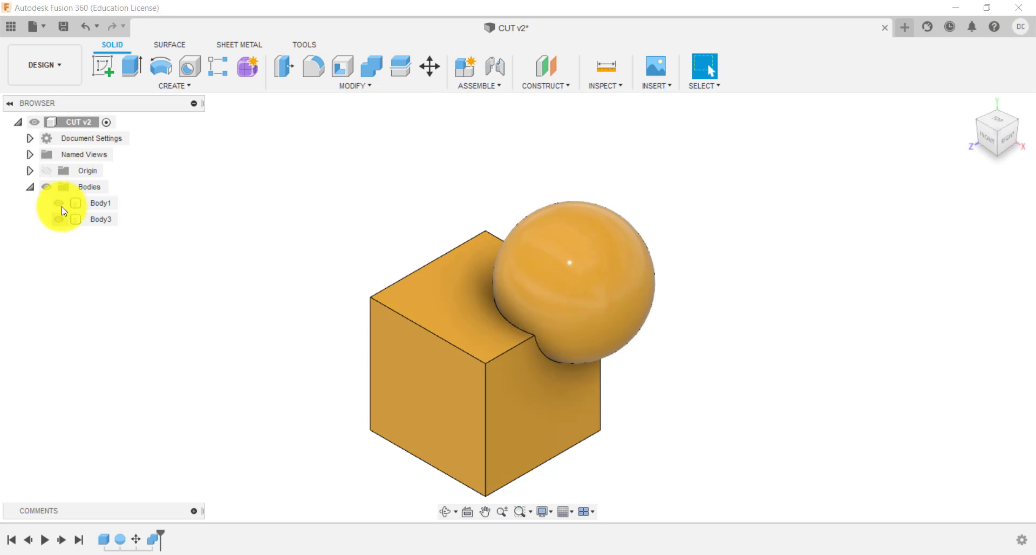
pyautogui.click(100, 218)
pyautogui.press('Escape')
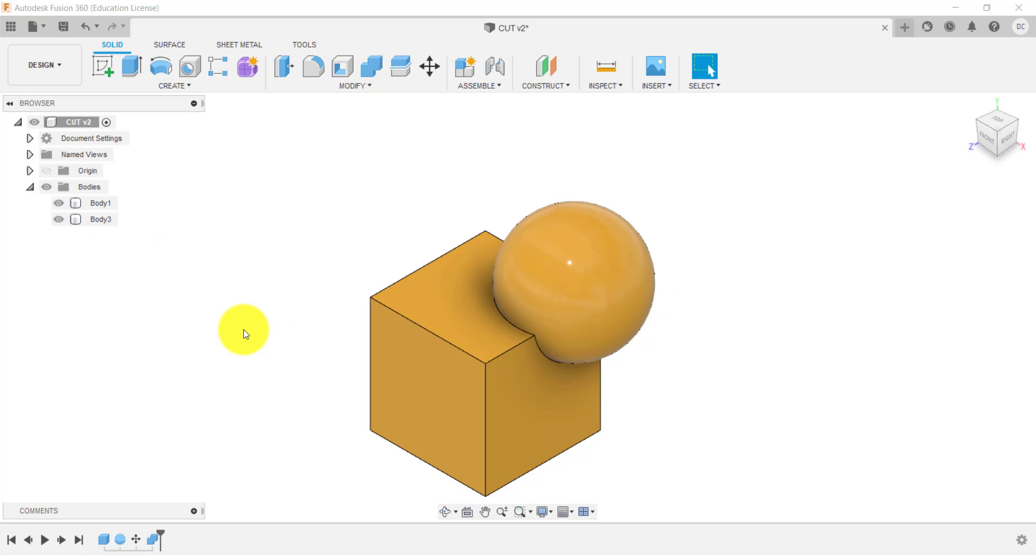
pyautogui.keyDown('shift'); pyautogui.moveTo(286, 310); pyautogui.dragTo(344, 127, button='middle'); pyautogui.keyUp('shift')
pyautogui.click(344, 75)
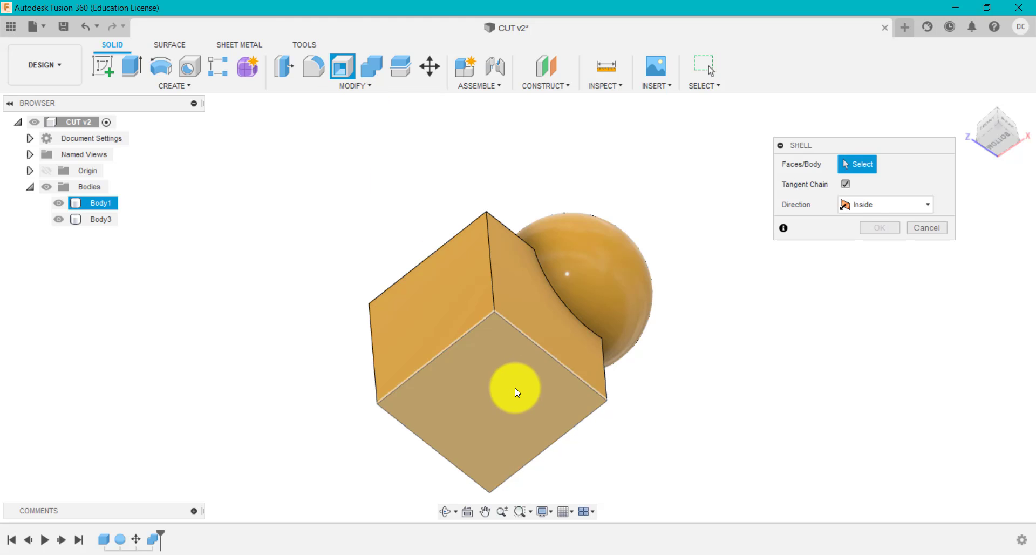
pyautogui.click(515, 388)
pyautogui.write('3')
pyautogui.press('Return')
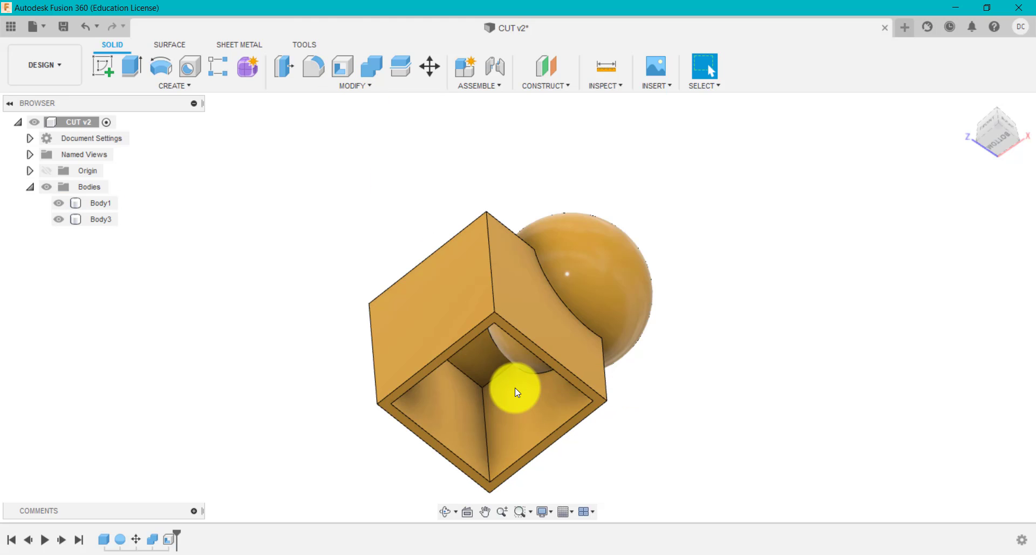
pyautogui.click(986, 124)
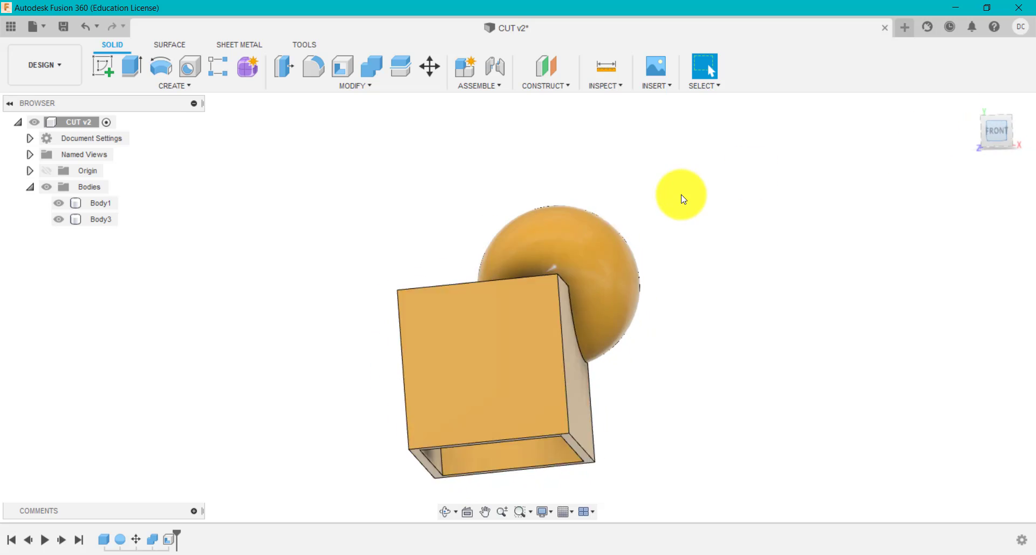
pyautogui.click(969, 102)
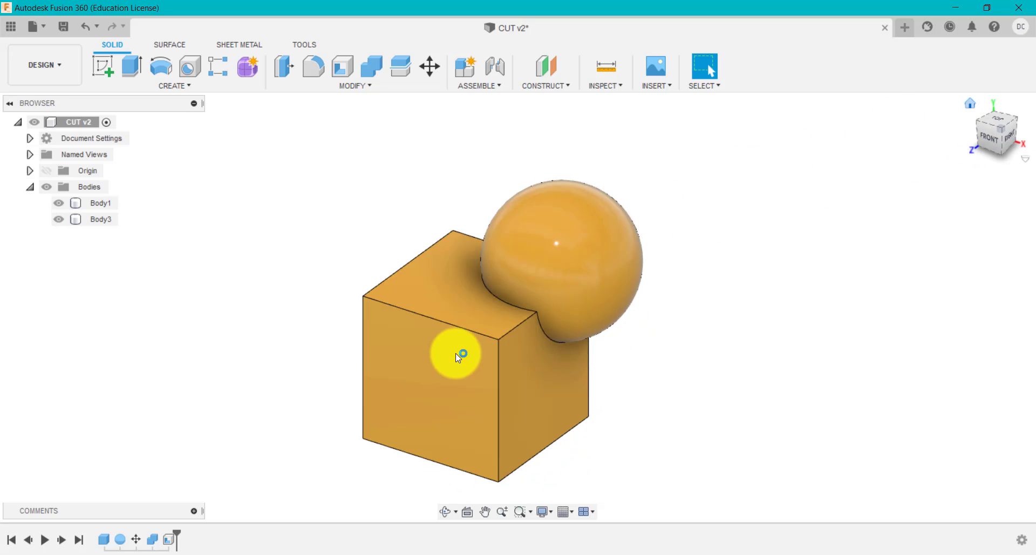
pyautogui.click(435, 364)
pyautogui.click(604, 85)
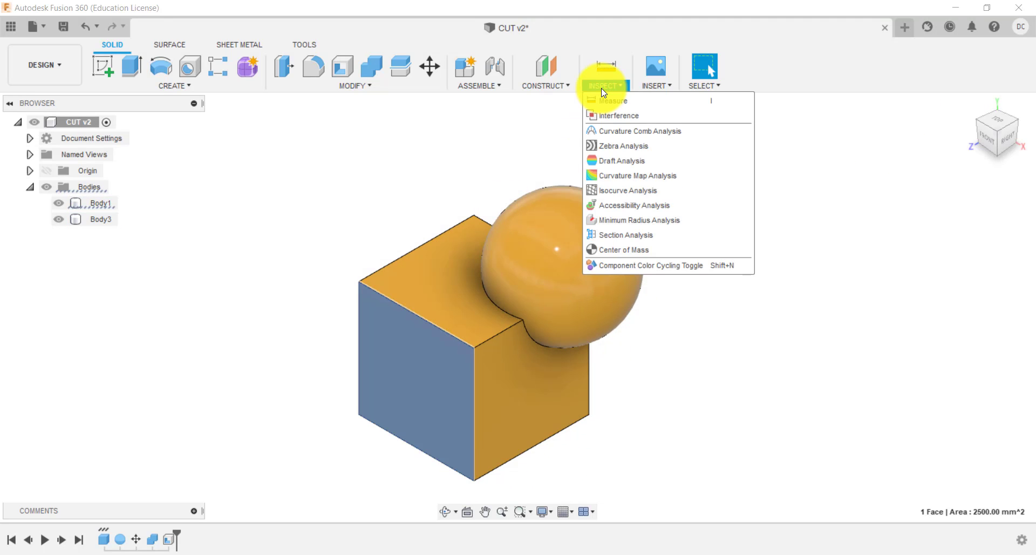
pyautogui.click(663, 235)
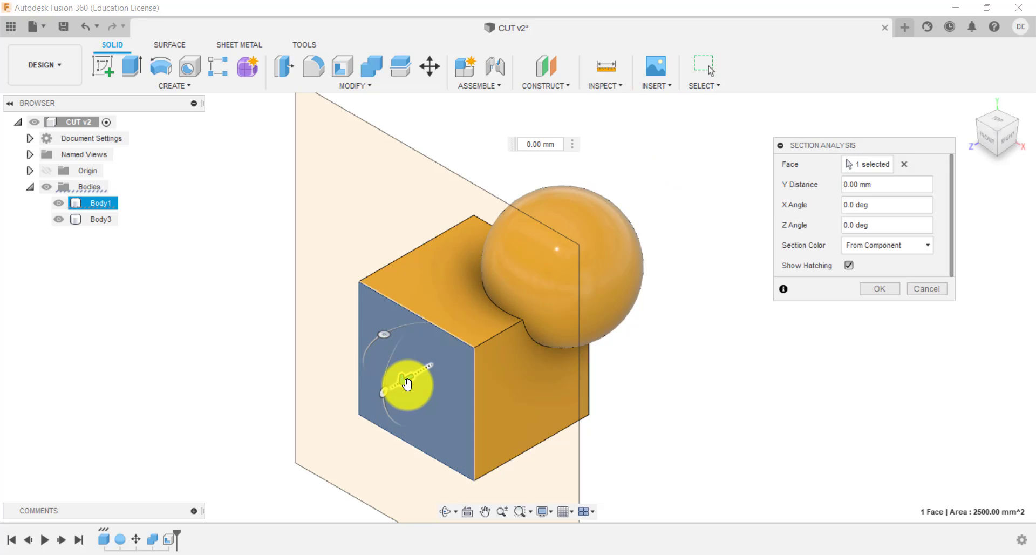
pyautogui.moveTo(409, 382); pyautogui.dragTo(474, 341)
pyautogui.click(998, 151)
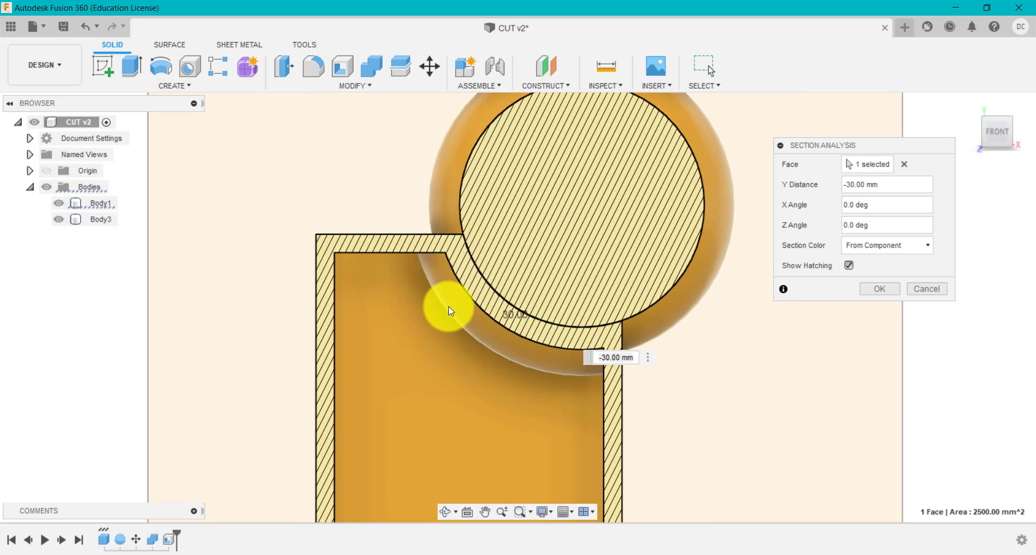
pyautogui.scroll(1, 510, 327)
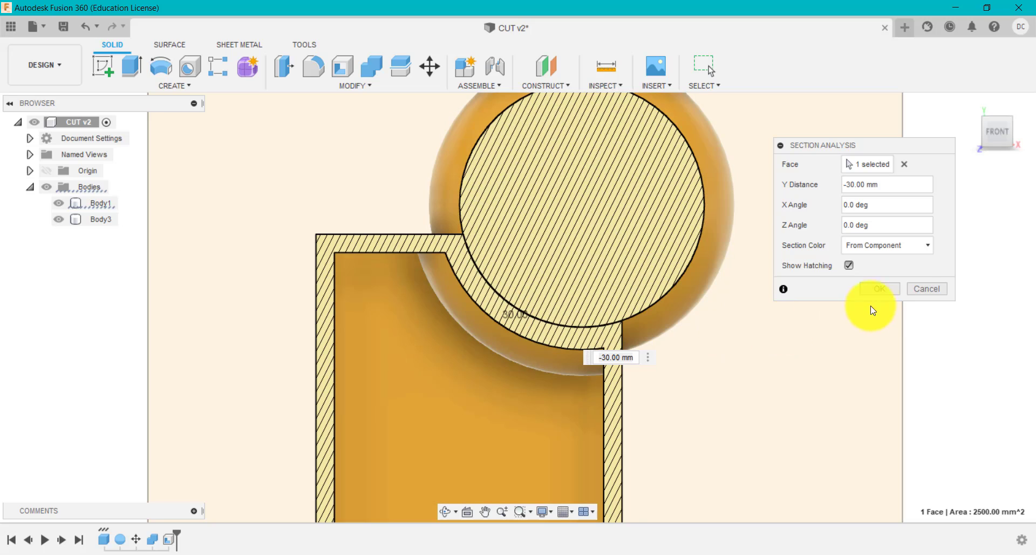
pyautogui.click(912, 288)
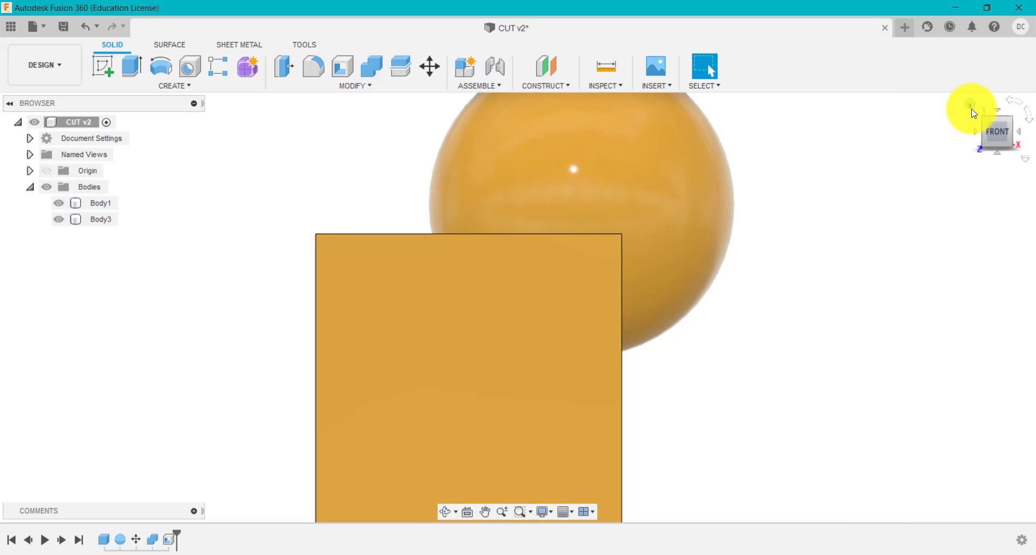
pyautogui.click(972, 110)
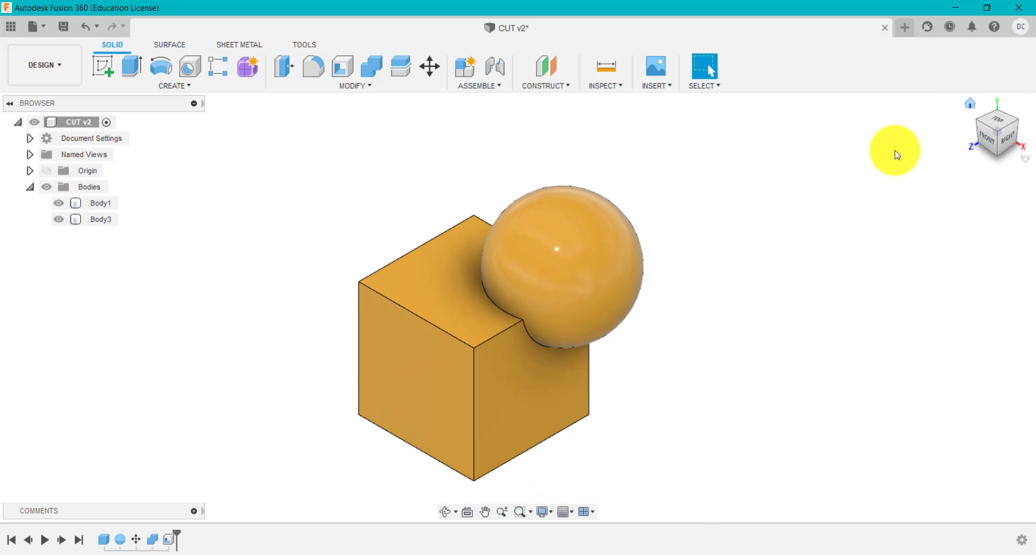
# Delete the two Shell features from the timeline
pyautogui.click(169, 539)
pyautogui.rightClick(170, 540)
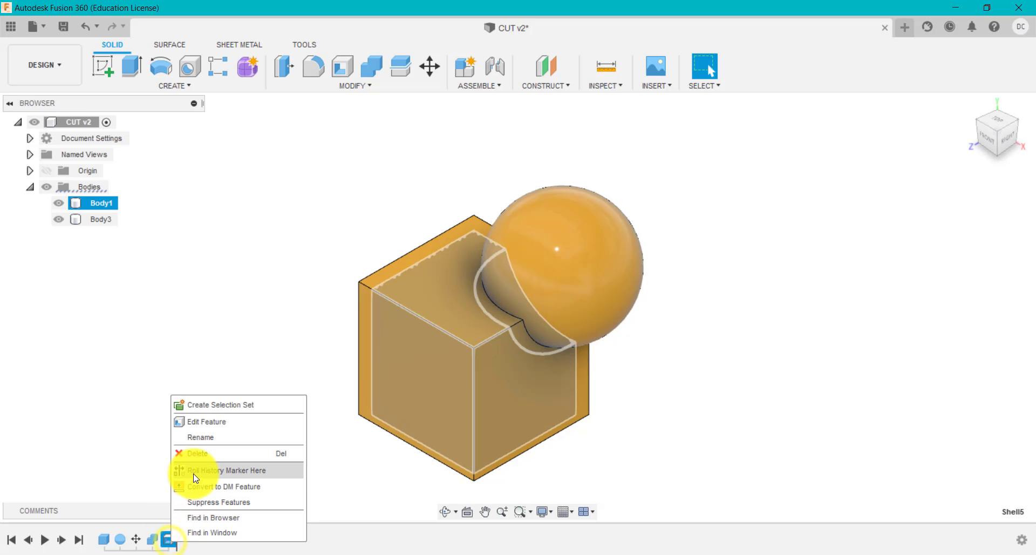
pyautogui.click(208, 453)
pyautogui.rightClick(160, 544)
pyautogui.click(199, 452)
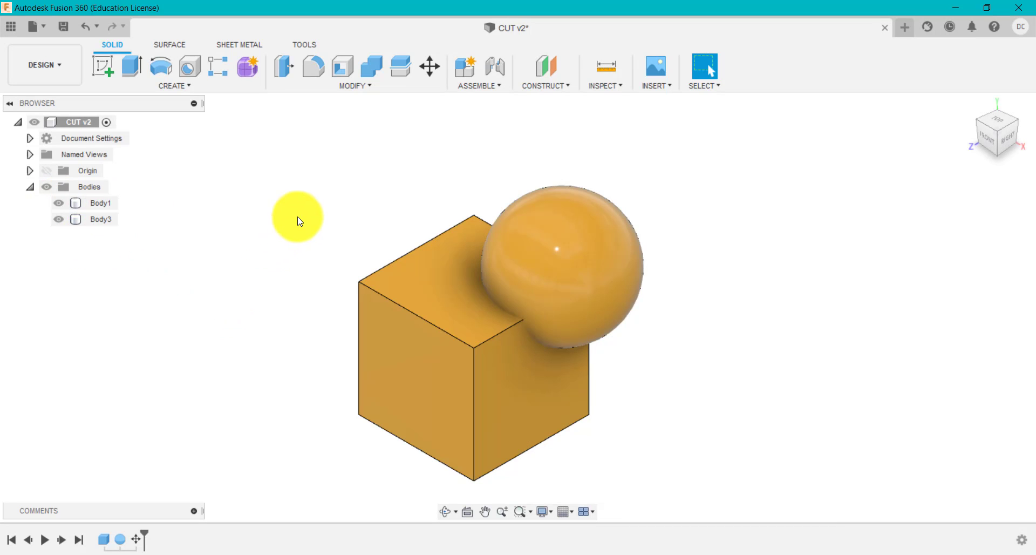
# Cut the cube out of the sphere with Combine, the sphere as target and cube as tool
pyautogui.click(367, 71)
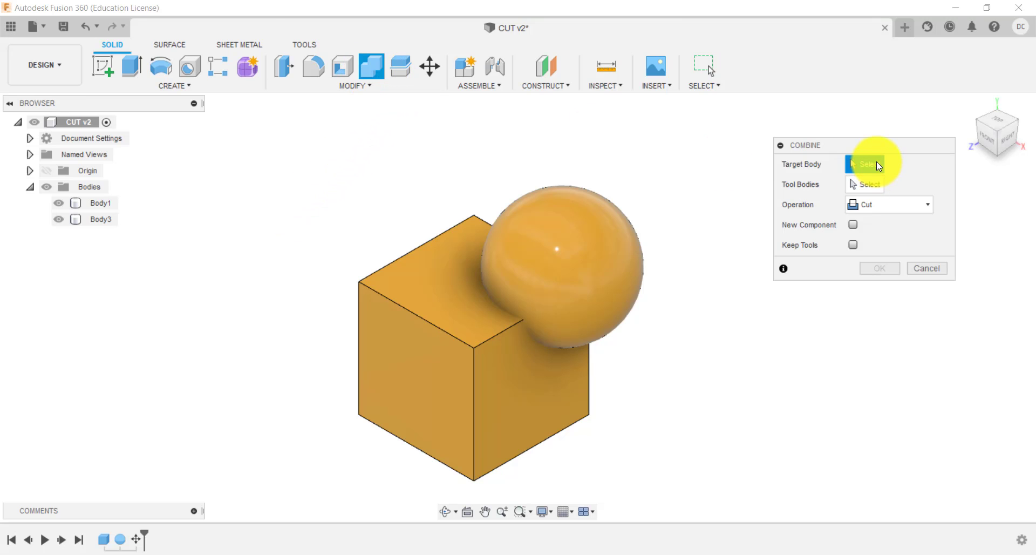
pyautogui.click(567, 235)
pyautogui.click(568, 235)
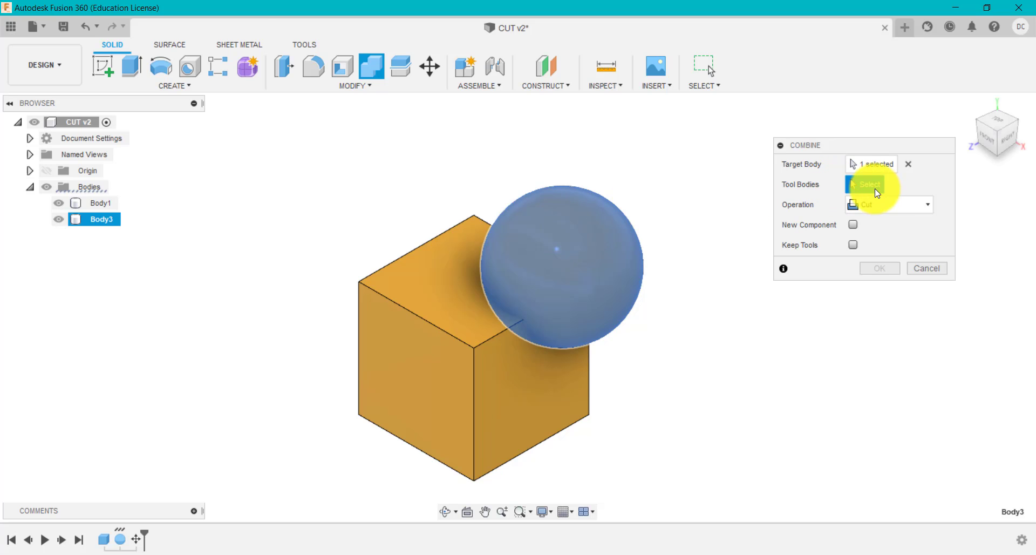
pyautogui.click(409, 299)
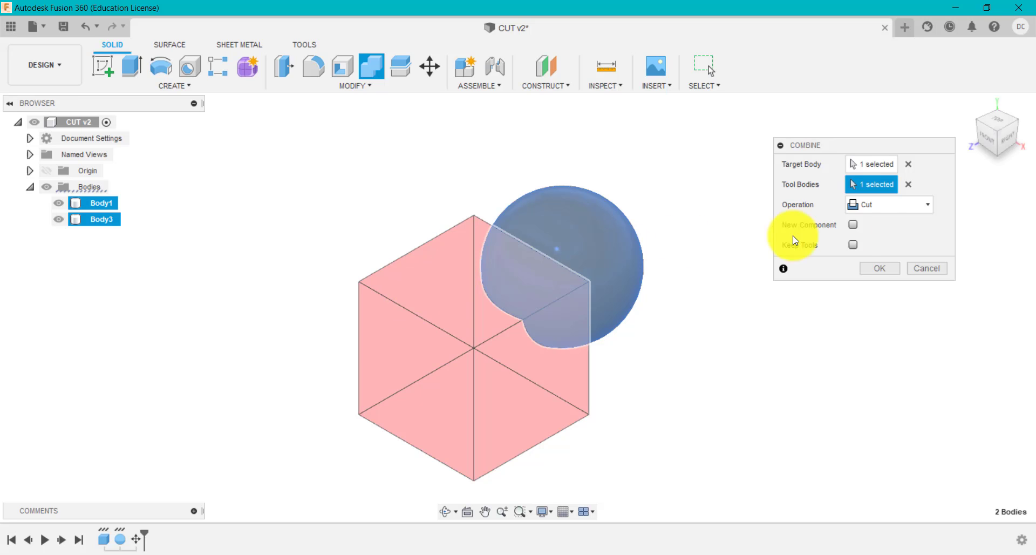
pyautogui.click(886, 270)
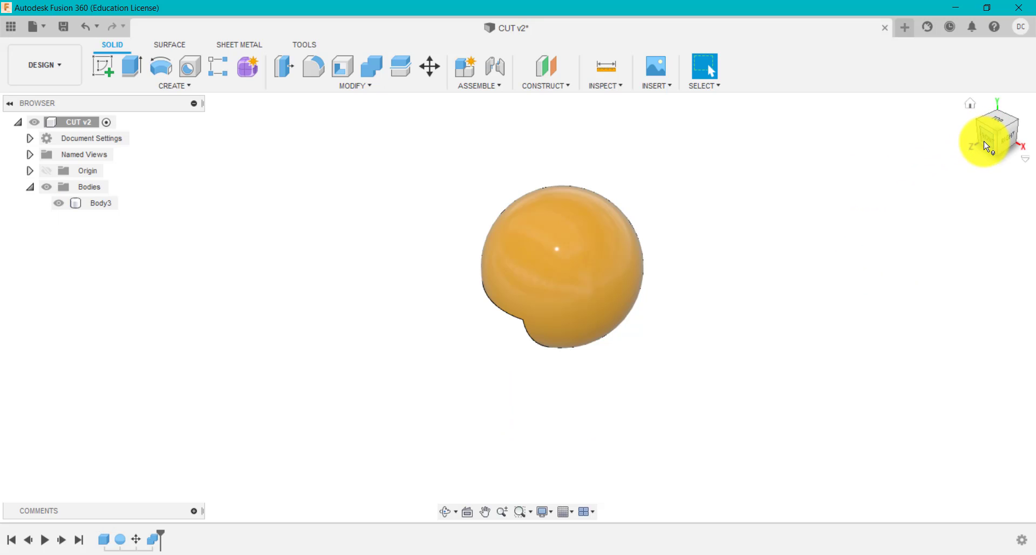
# Orbit from the front view to inspect the sphere's cut corner, then return home
pyautogui.click(983, 144)
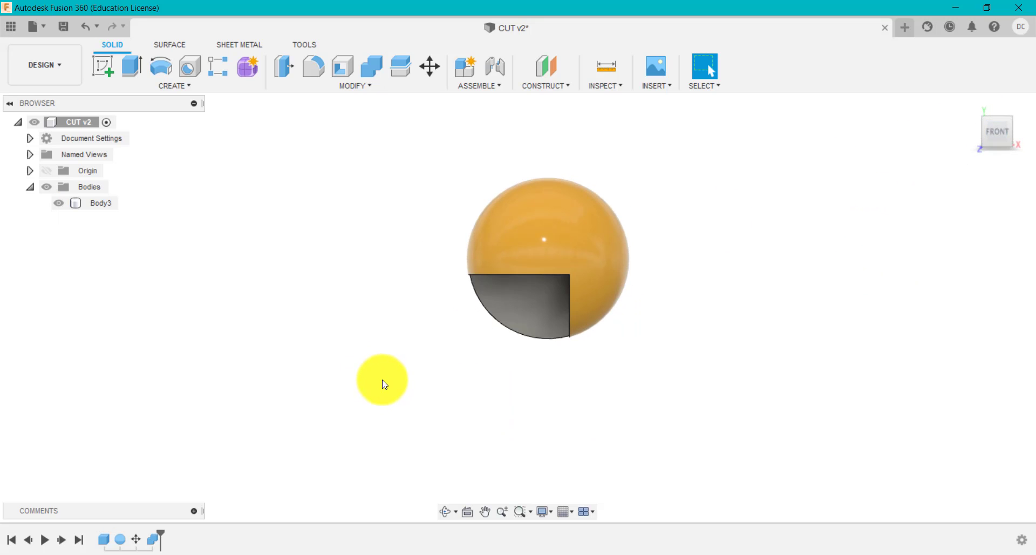
pyautogui.press('F4')
pyautogui.moveTo(387, 353); pyautogui.dragTo(390, 434)
pyautogui.press('Escape')
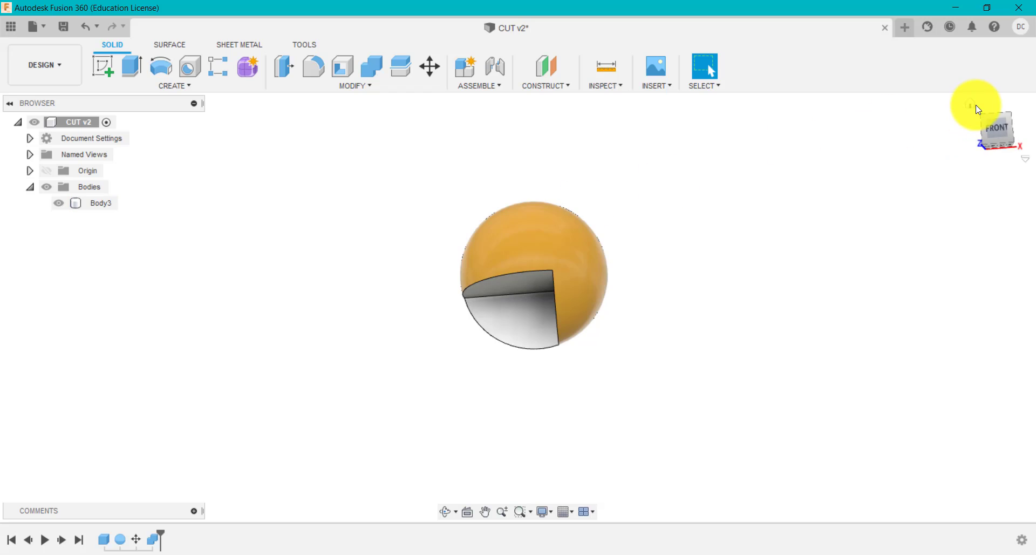
pyautogui.click(973, 104)
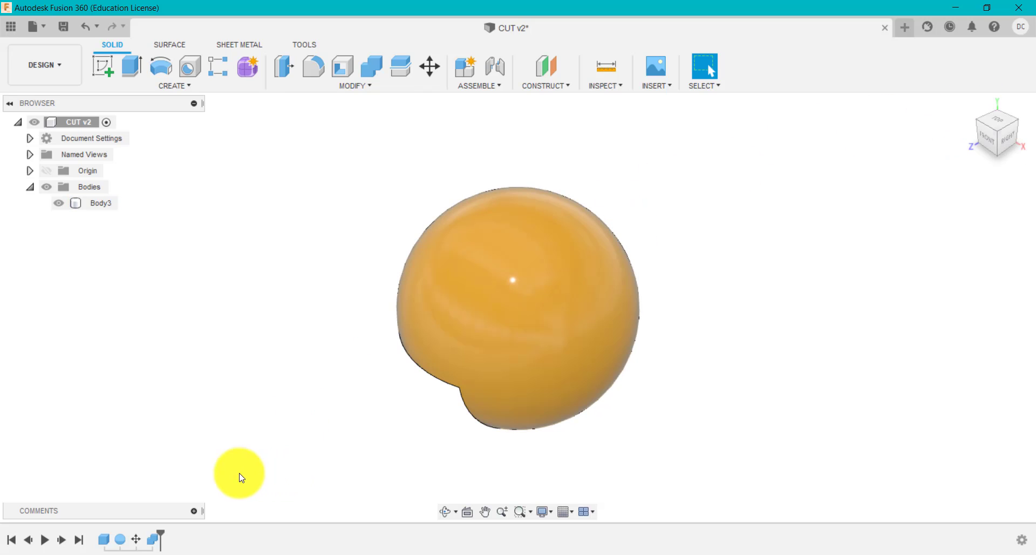
# Edit the Cut combine feature to keep the cube as a tool body
pyautogui.click(154, 538)
pyautogui.rightClick(154, 538)
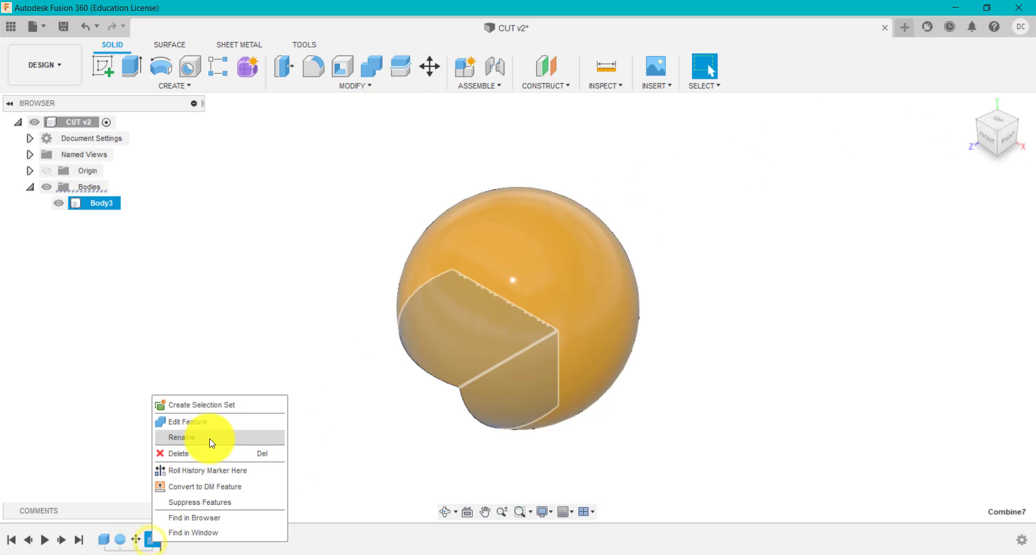
pyautogui.click(221, 428)
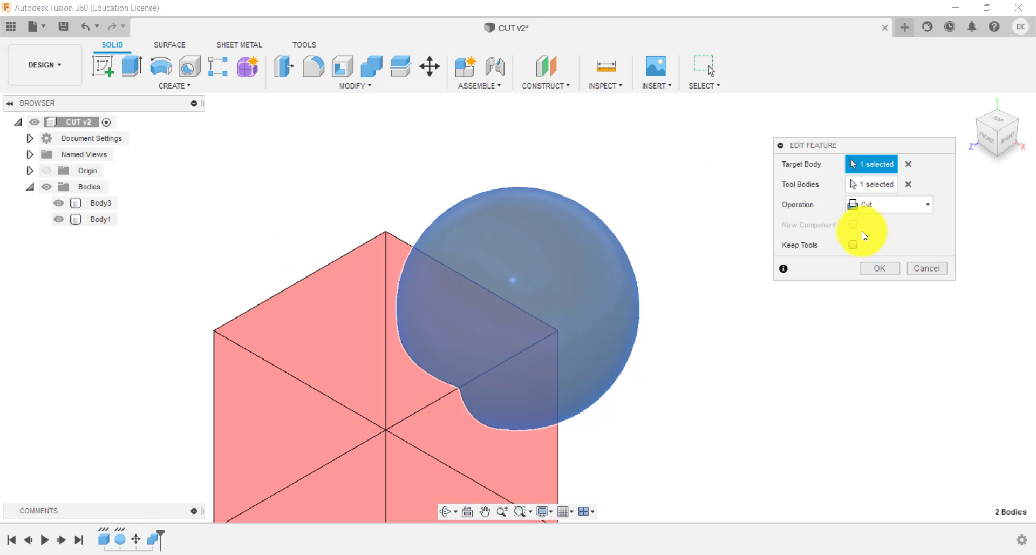
pyautogui.click(880, 268)
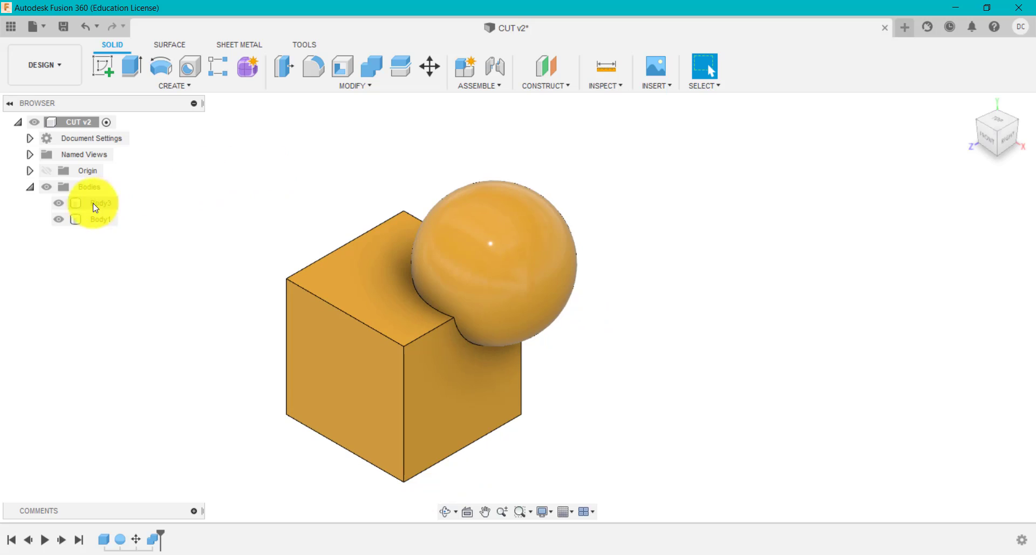
# Hide the cube and orbit to expose the sphere's cut faces
pyautogui.click(62, 205)
pyautogui.click(60, 204)
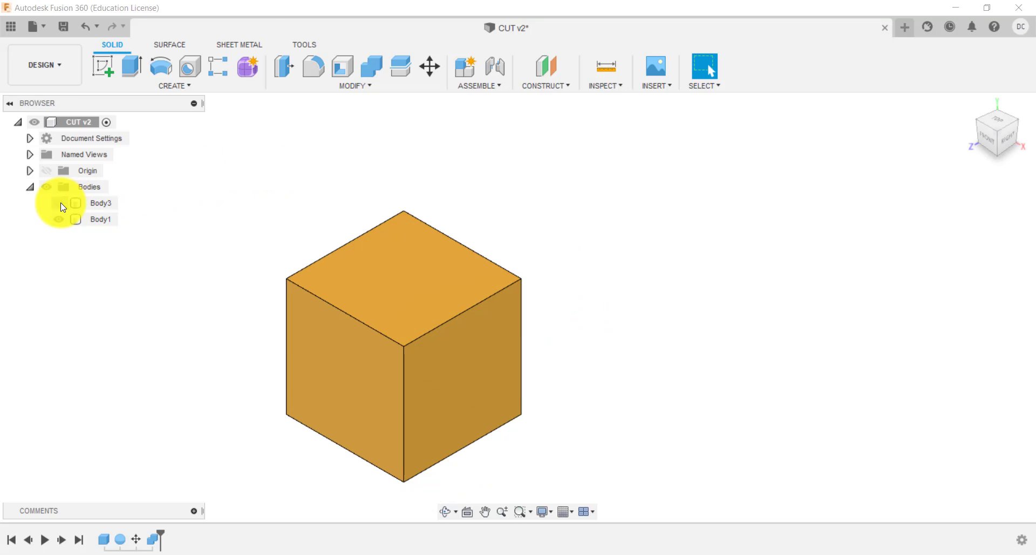
pyautogui.click(59, 203)
pyautogui.click(58, 219)
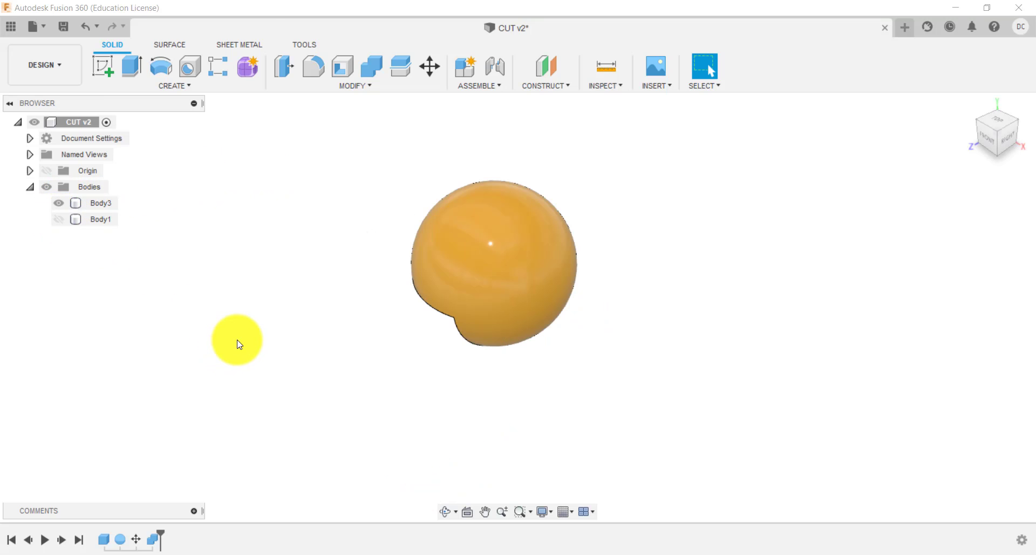
pyautogui.keyDown('shift'); pyautogui.moveTo(250, 347); pyautogui.dragTo(266, 262, button='middle'); pyautogui.keyUp('shift')
pyautogui.moveTo(287, 202); pyautogui.dragTo(272, 223)
pyautogui.press('Escape')
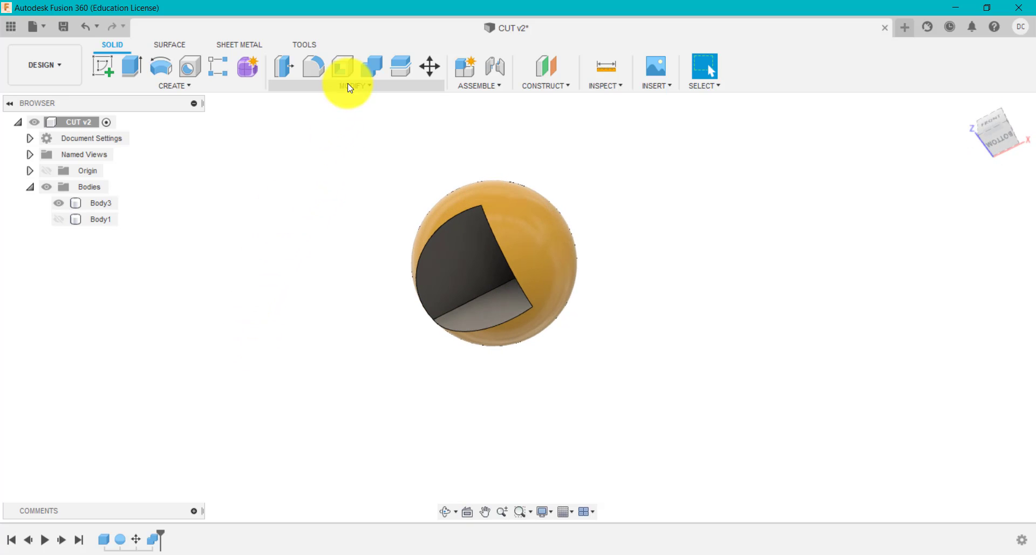
# Shell the sphere 3 mm thick, leaving its three cut faces open
pyautogui.click(342, 65)
pyautogui.scroll(3, 400, 254)
pyautogui.click(508, 281)
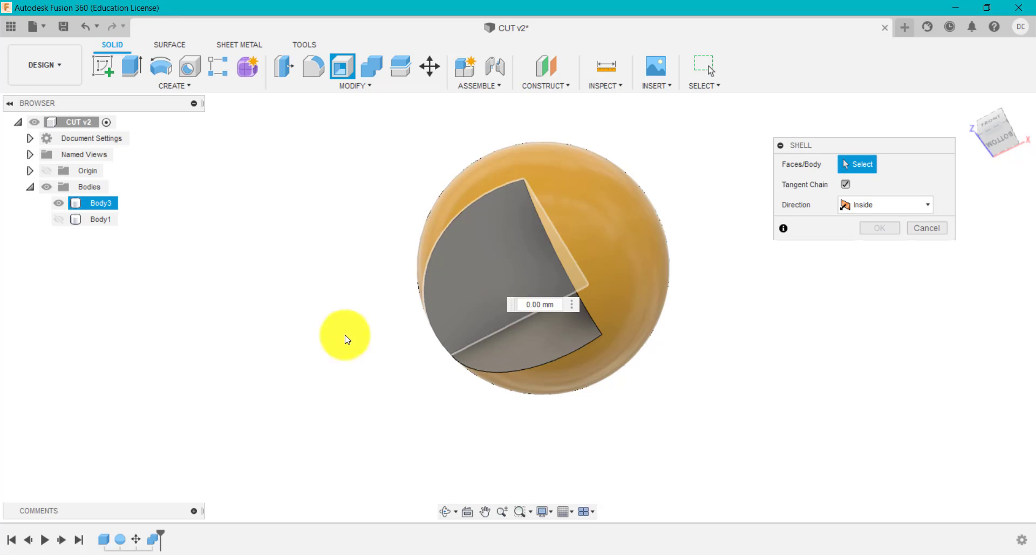
pyautogui.keyDown('shift'); pyautogui.moveTo(319, 328); pyautogui.dragTo(678, 332, button='middle'); pyautogui.keyUp('shift')
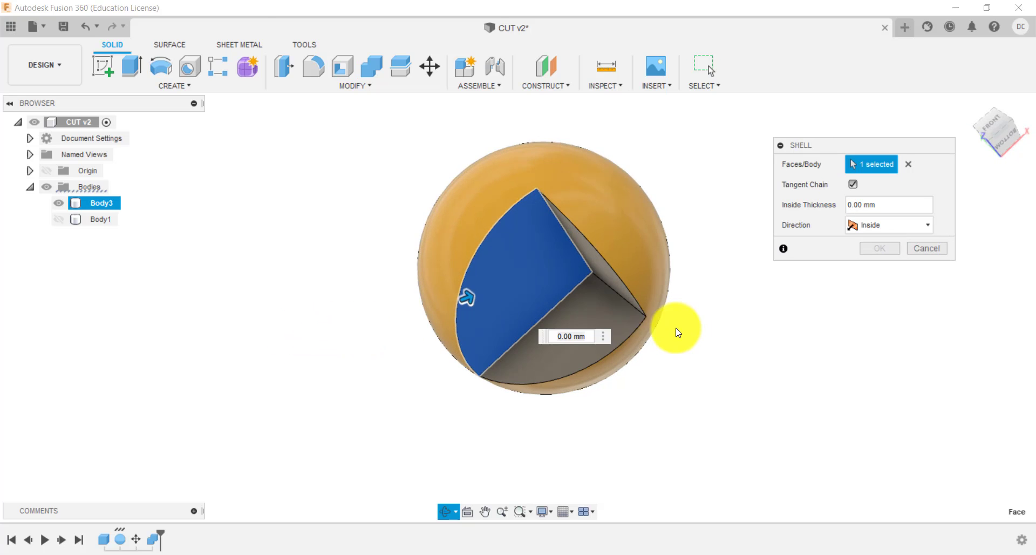
pyautogui.click(620, 330)
pyautogui.keyDown('shift'); pyautogui.moveTo(319, 358); pyautogui.dragTo(335, 330, button='middle'); pyautogui.keyUp('shift')
pyautogui.click(610, 241)
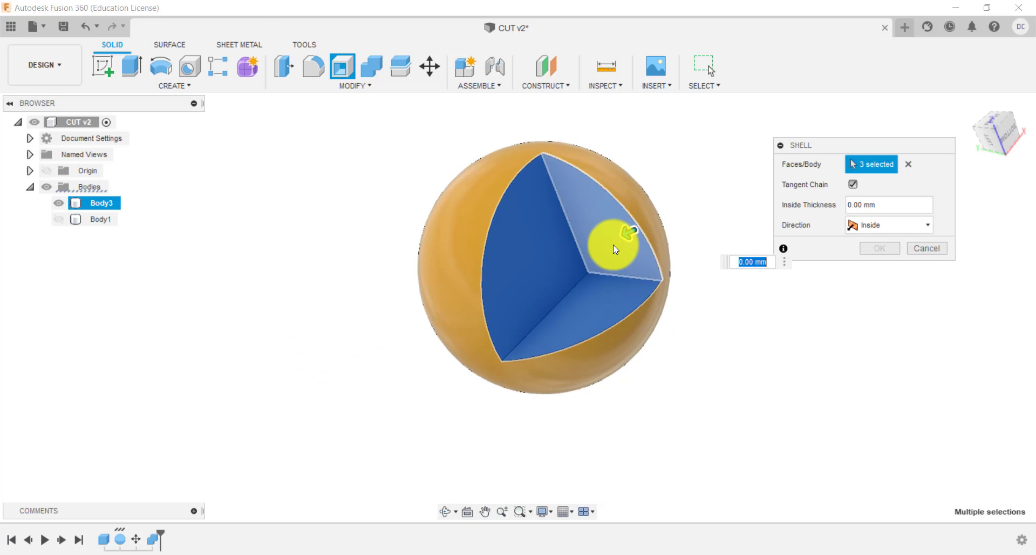
pyautogui.write('3')
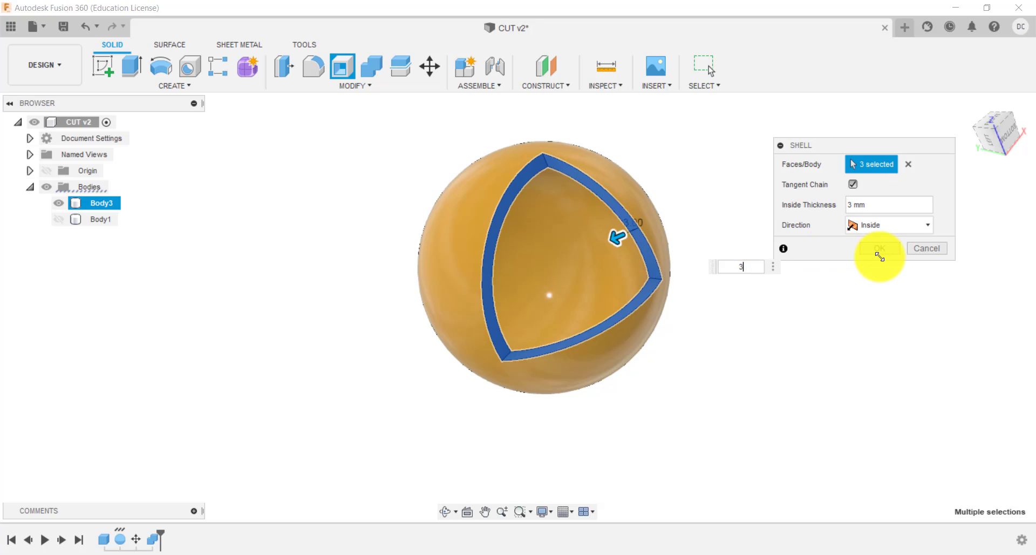
pyautogui.click(874, 248)
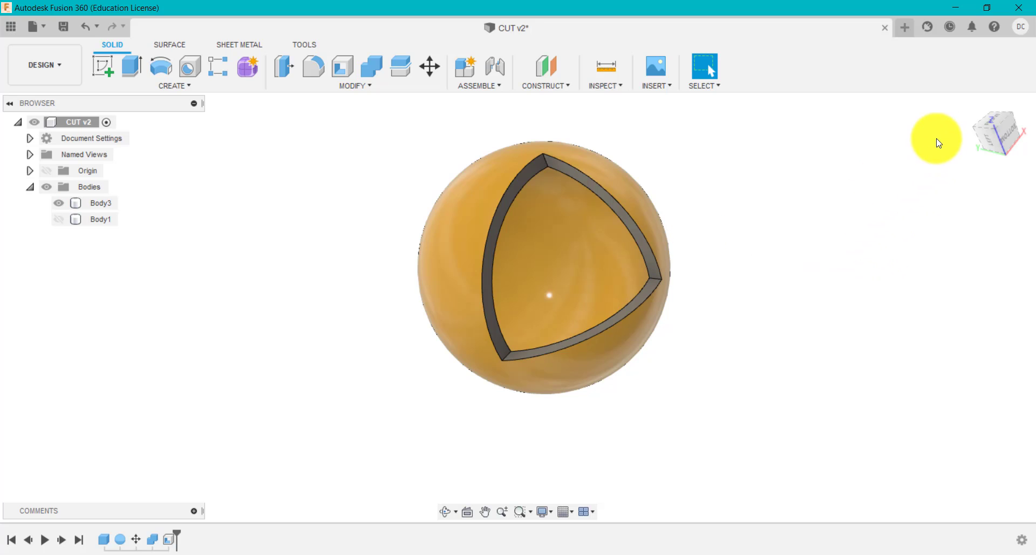
# Hide the sphere and shell the cube 3 mm thick, open at its bottom face
pyautogui.click(967, 104)
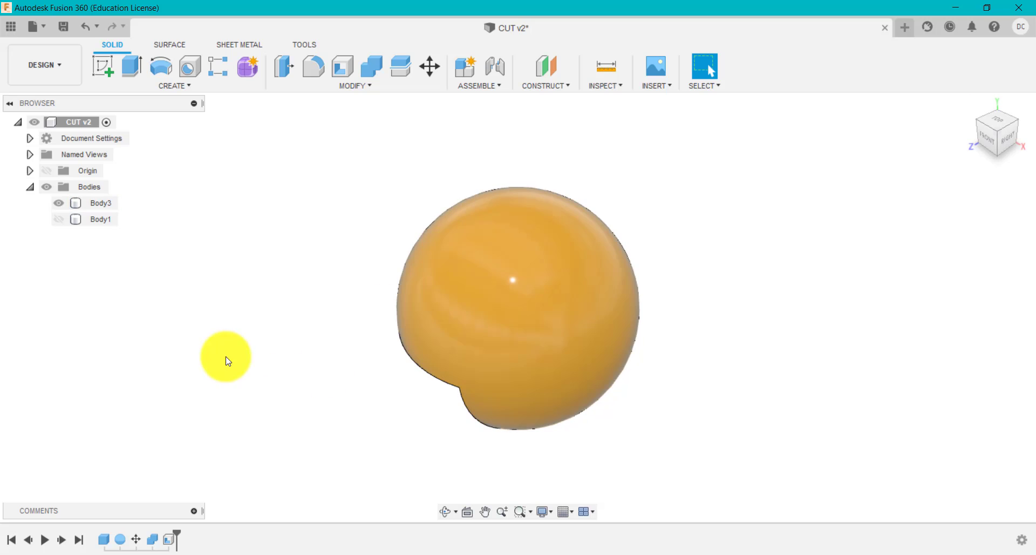
pyautogui.click(58, 203)
pyautogui.click(58, 219)
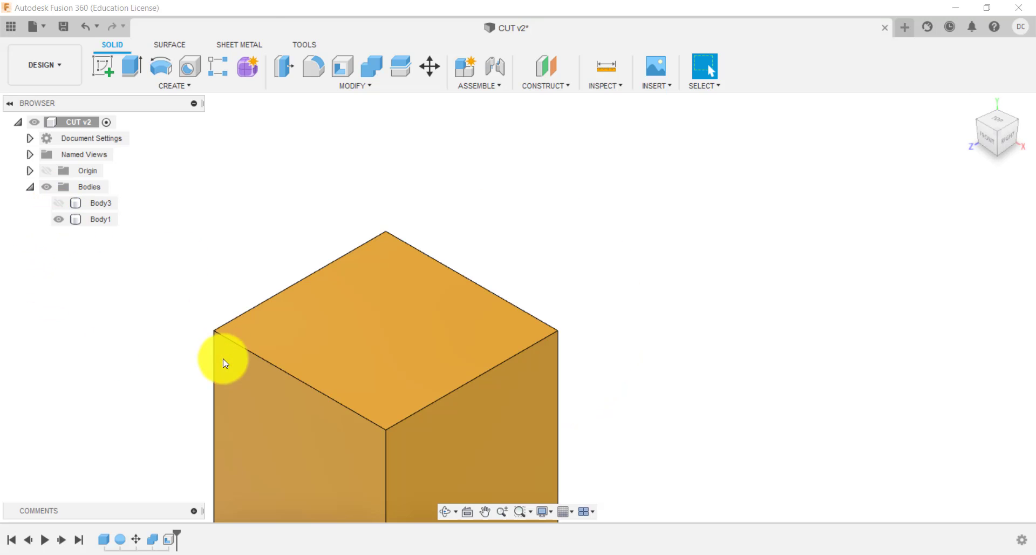
pyautogui.scroll(-4, 174, 376)
pyautogui.keyDown('shift'); pyautogui.moveTo(151, 367); pyautogui.dragTo(293, 391, button='middle'); pyautogui.keyUp('shift')
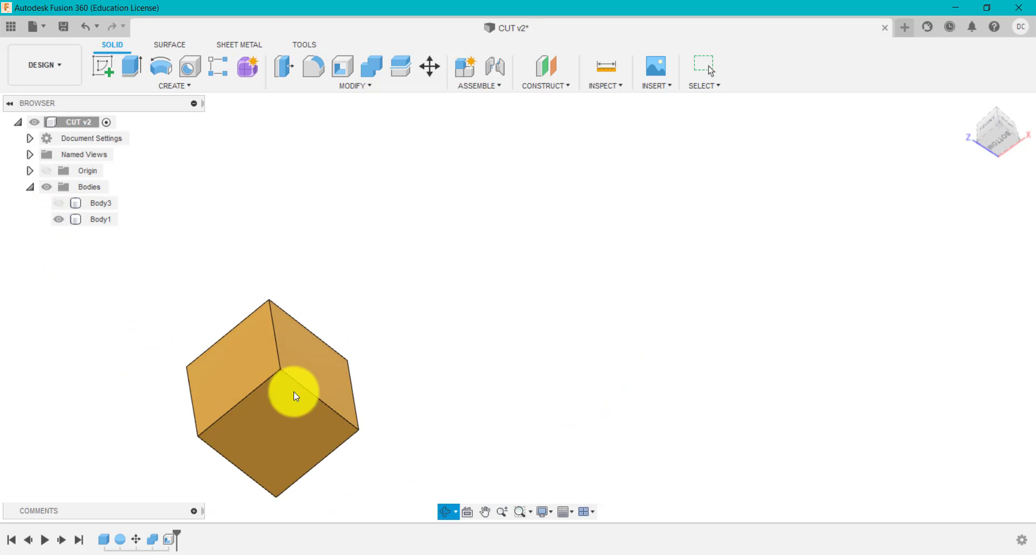
pyautogui.click(306, 429)
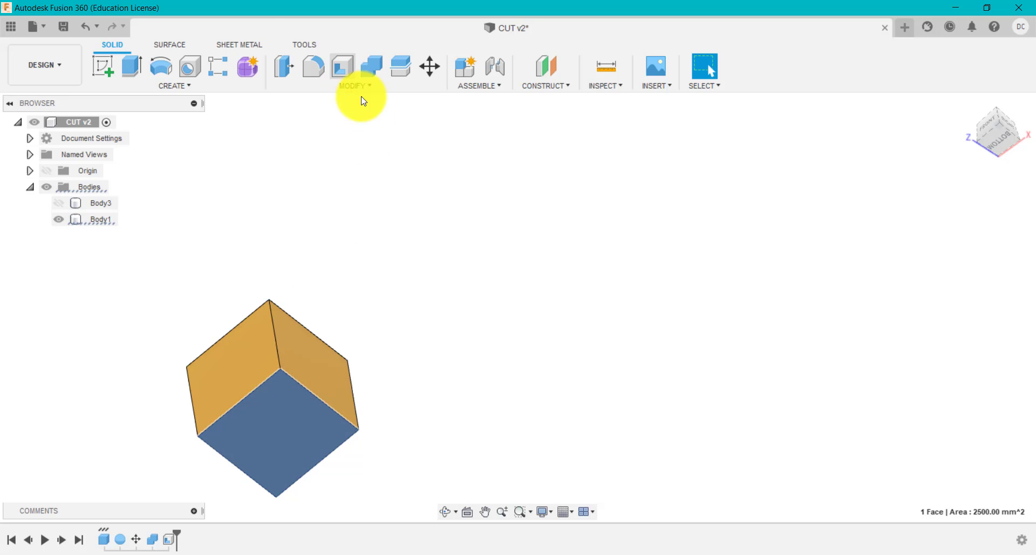
pyautogui.click(345, 70)
pyautogui.write('3')
pyautogui.press('Return')
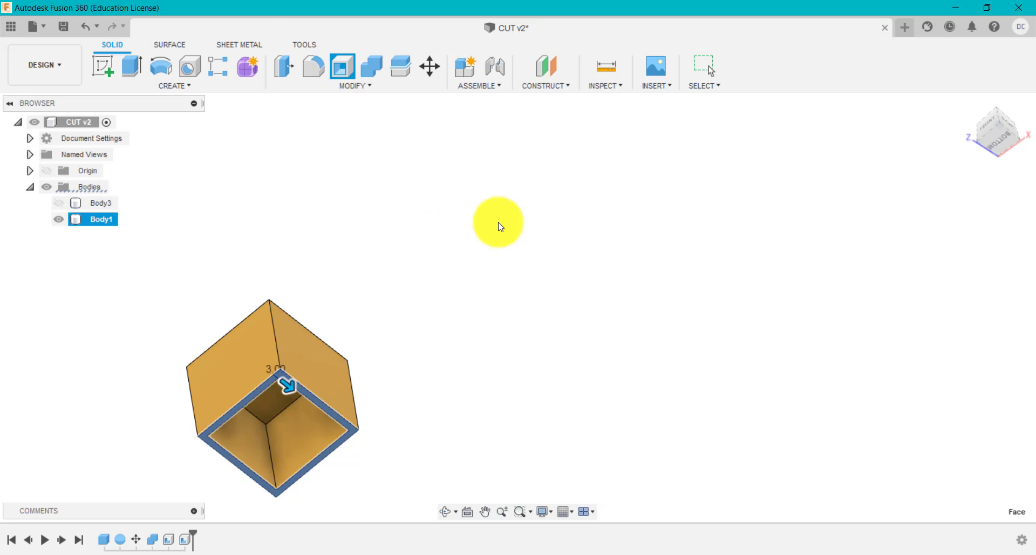
# Show the sphere body again beside the hollow cube
pyautogui.click(59, 204)
pyautogui.click(58, 203)
pyautogui.moveTo(995, 129); pyautogui.dragTo(572, 226)
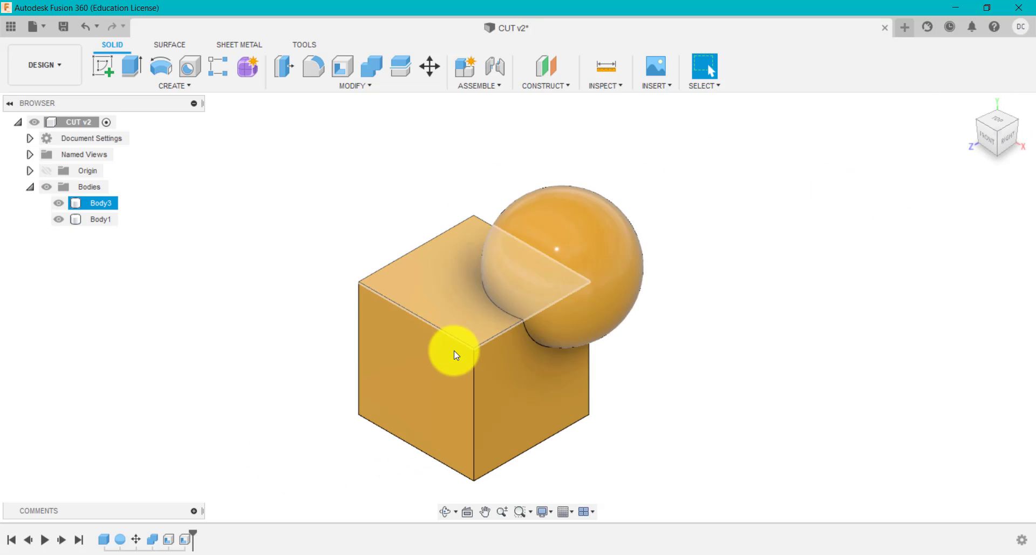
# Run a Section Analysis through the shelled cube and sphere and inspect the walls from the front
pyautogui.click(454, 347)
pyautogui.click(599, 86)
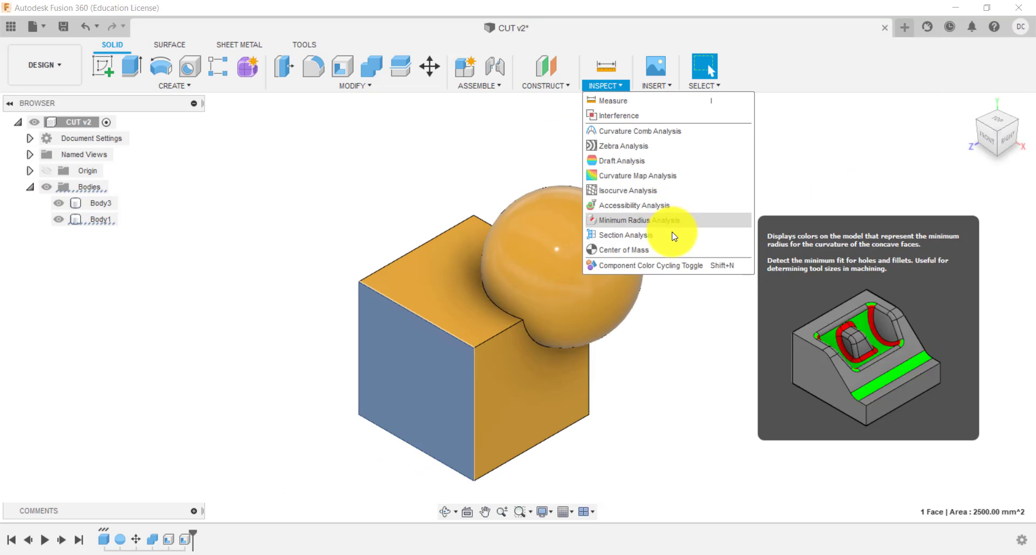
pyautogui.click(671, 235)
pyautogui.moveTo(423, 380); pyautogui.dragTo(501, 325)
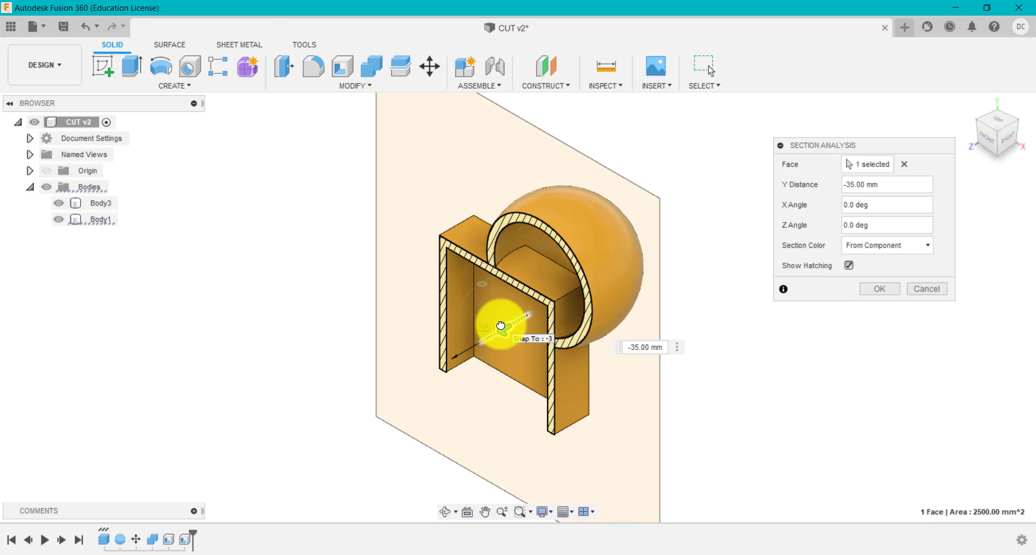
pyautogui.click(987, 138)
pyautogui.scroll(5, 554, 268)
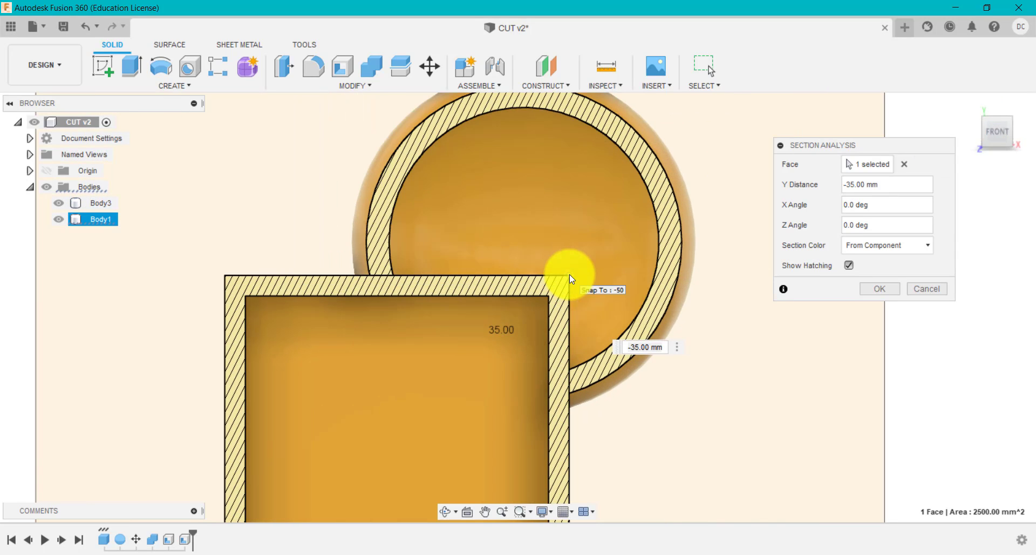
pyautogui.keyDown('shift'); pyautogui.moveTo(721, 376); pyautogui.dragTo(703, 322, button='middle'); pyautogui.keyUp('shift')
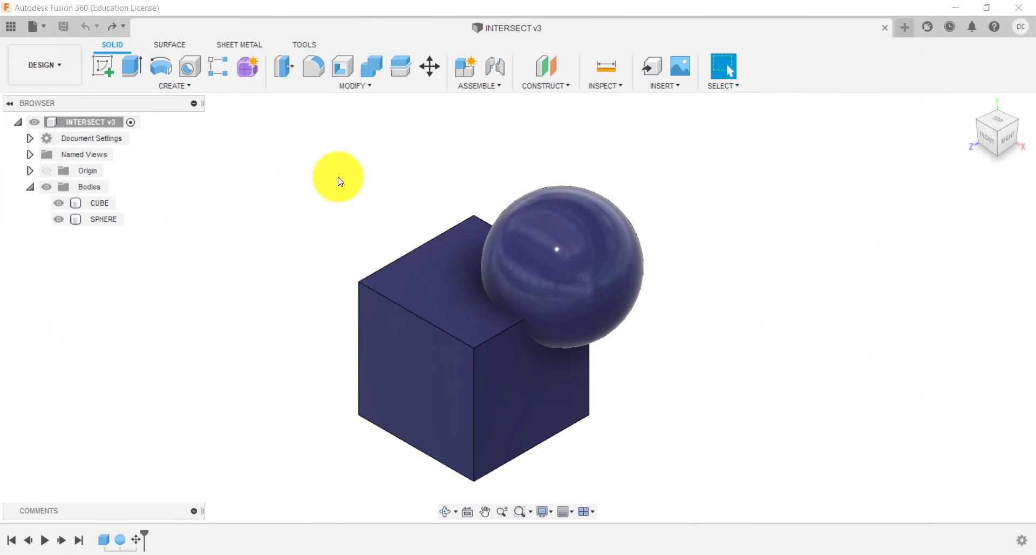
# Copy and paste the CUBE body in place as CUBE (1), then hide the copy
pyautogui.click(110, 204)
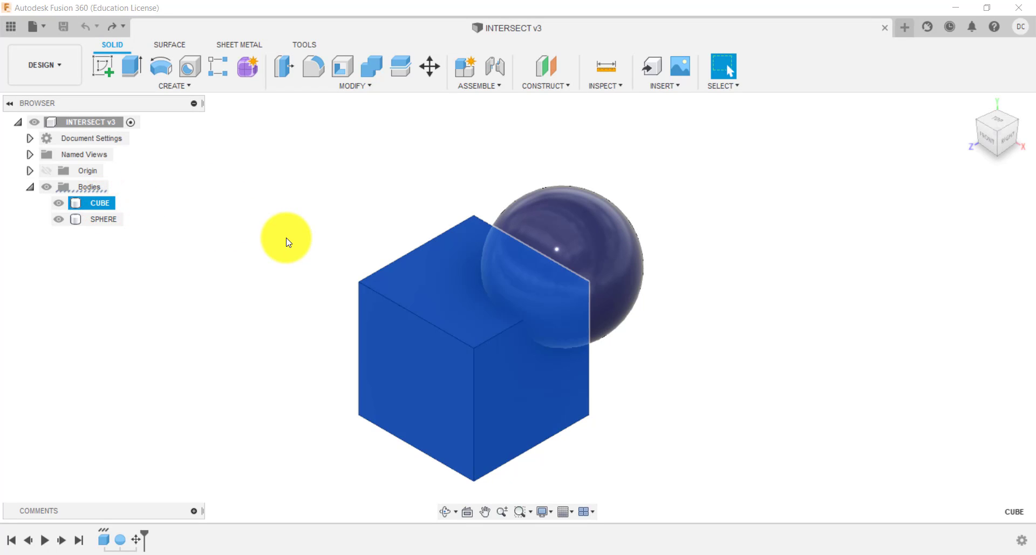
pyautogui.hotkey('ctrl', 'c')
pyautogui.hotkey('ctrl', 'v')
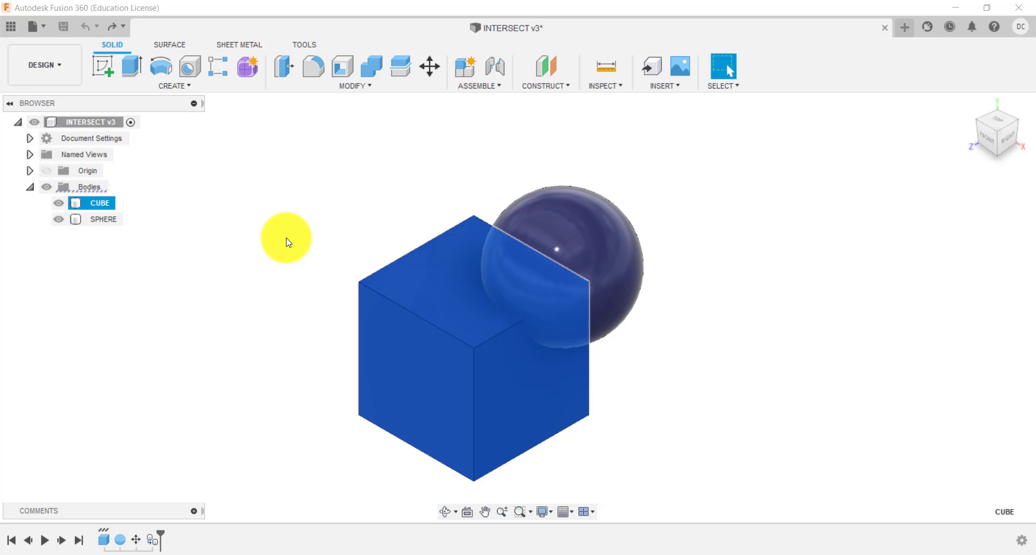
pyautogui.click(966, 424)
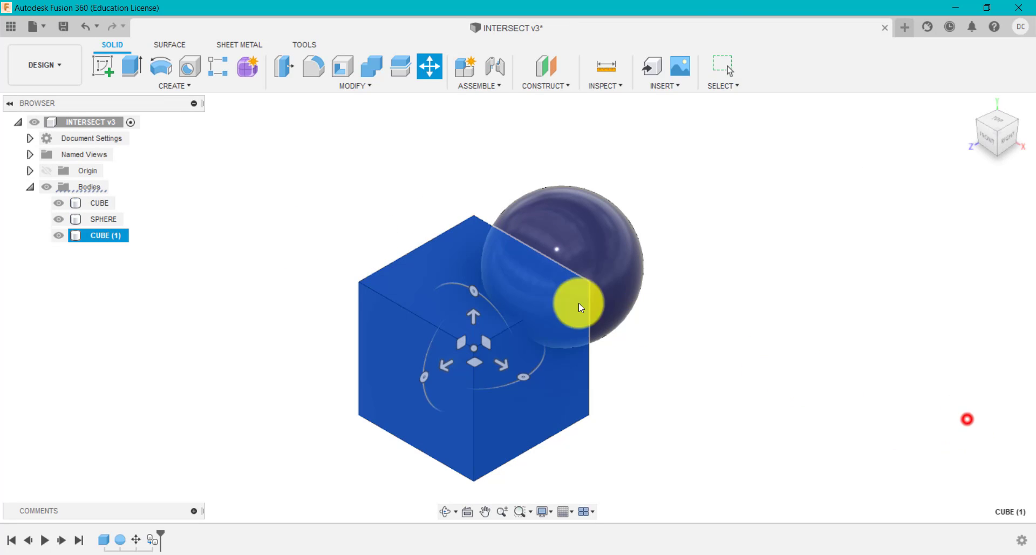
pyautogui.click(58, 235)
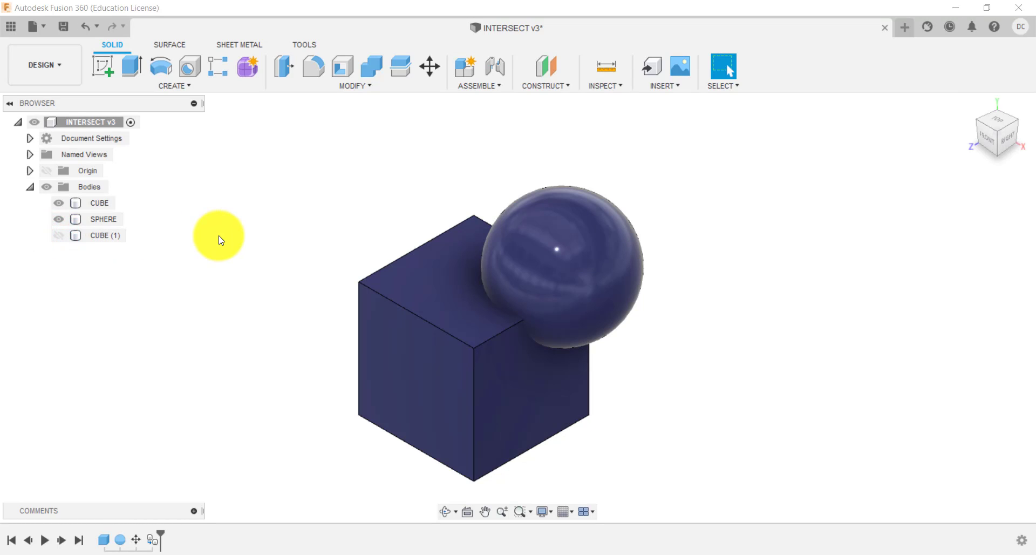
pyautogui.click(371, 66)
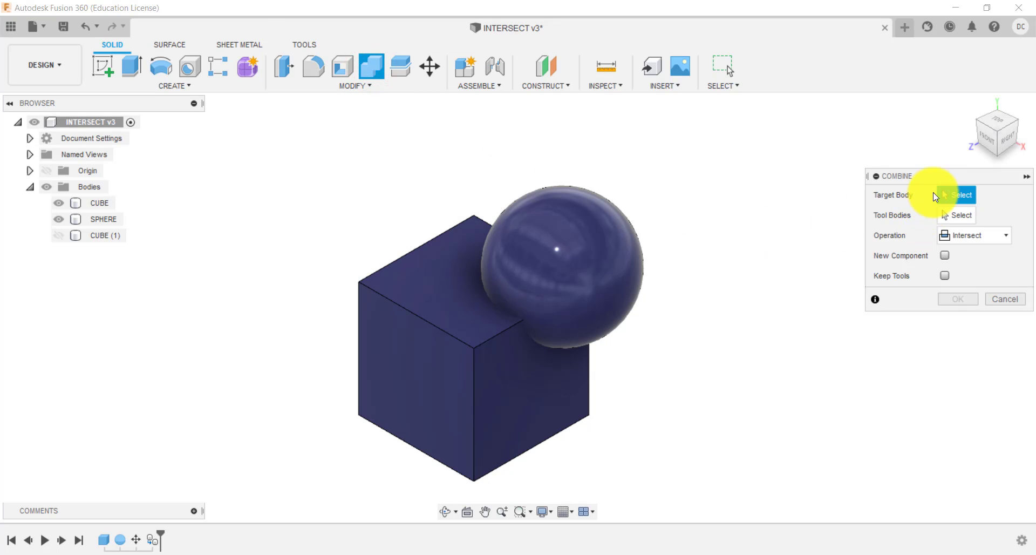
# Combine CUBE (target) with SPHERE (tool) using Intersect, with Keep Tools ticked, after previewing Join and Cut
pyautogui.click(571, 371)
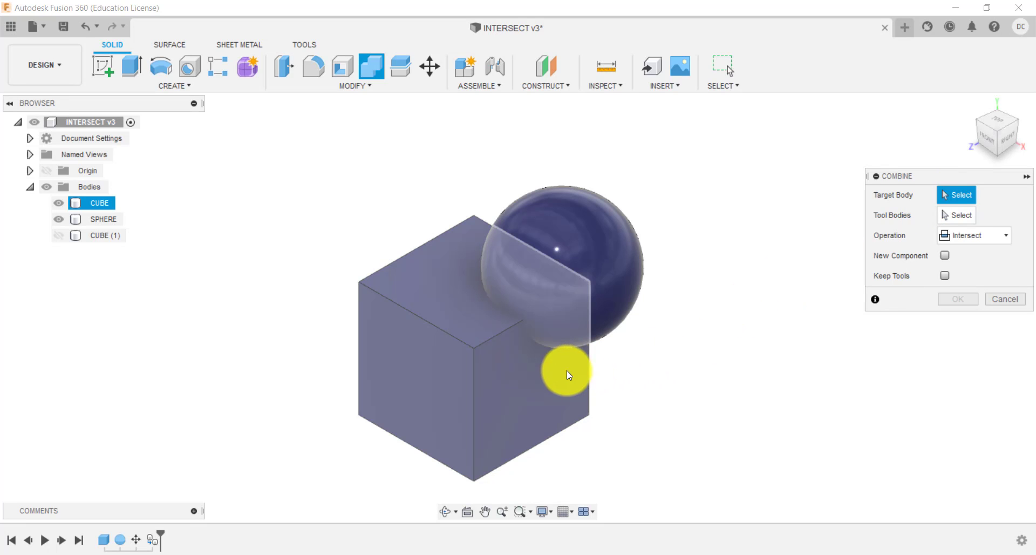
pyautogui.click(552, 370)
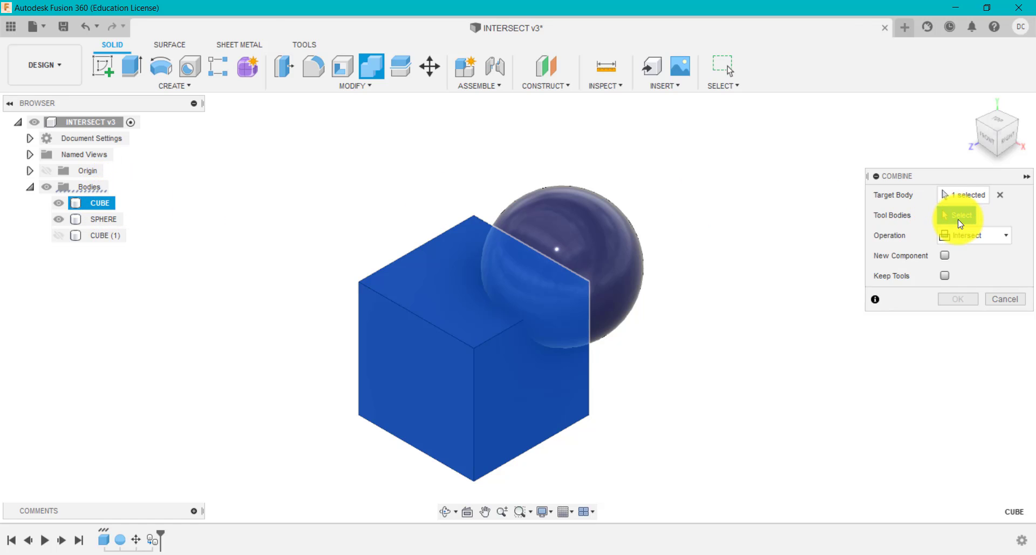
pyautogui.click(589, 246)
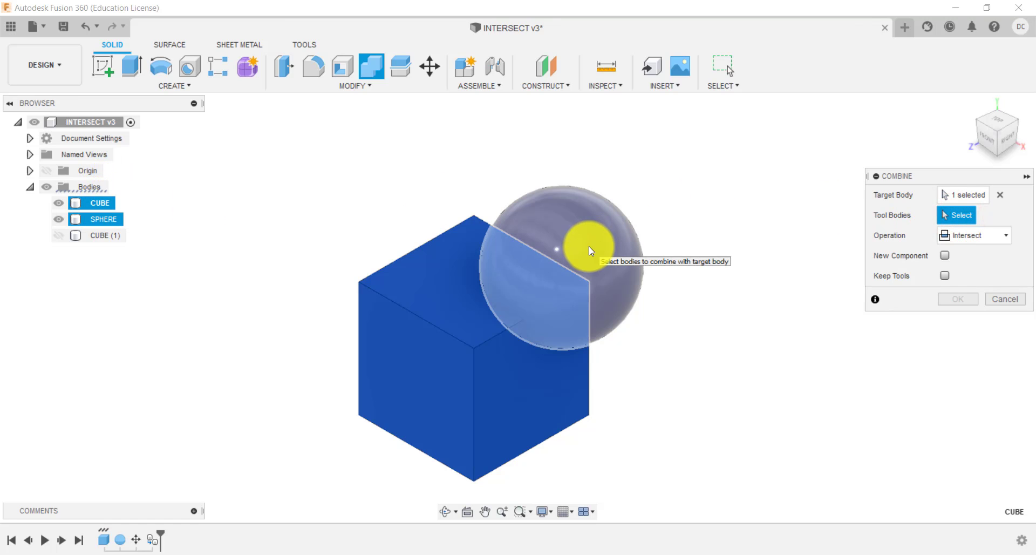
pyautogui.click(588, 246)
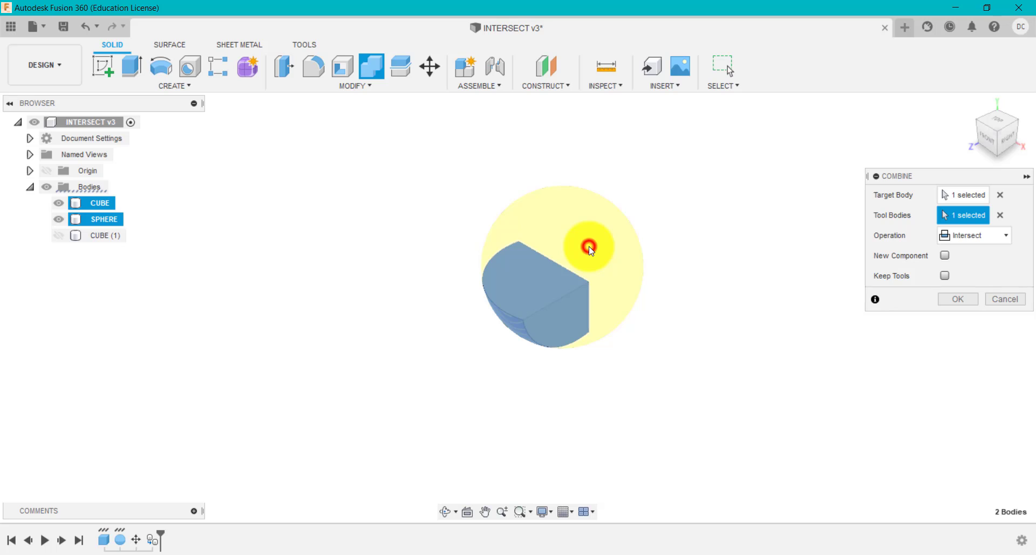
pyautogui.click(991, 237)
pyautogui.click(976, 249)
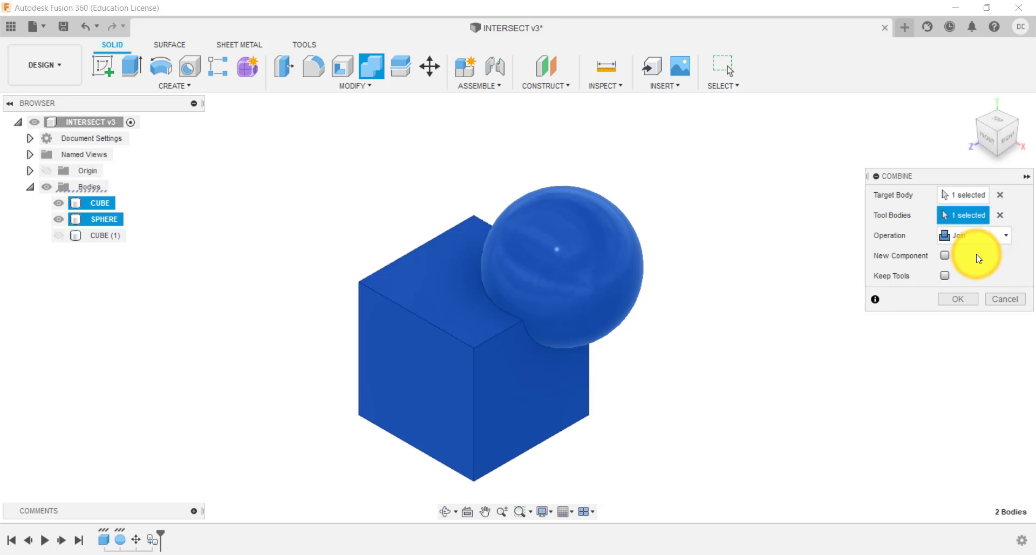
pyautogui.click(976, 237)
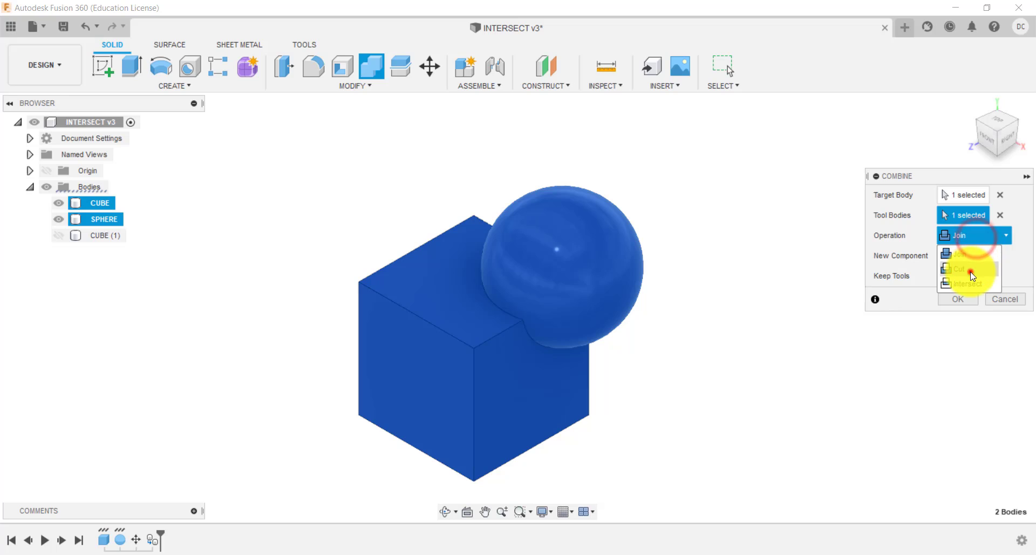
pyautogui.click(971, 269)
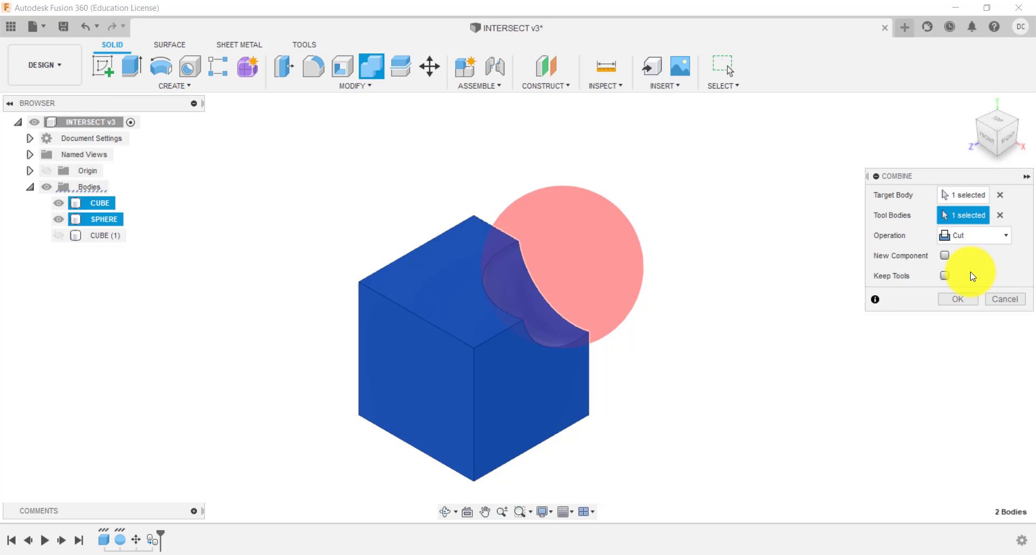
pyautogui.click(971, 235)
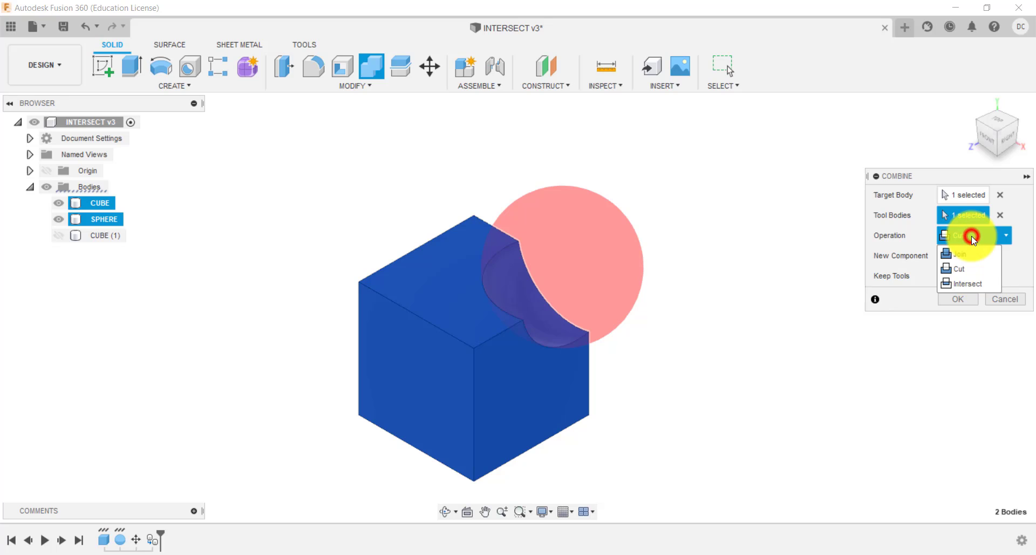
pyautogui.click(969, 282)
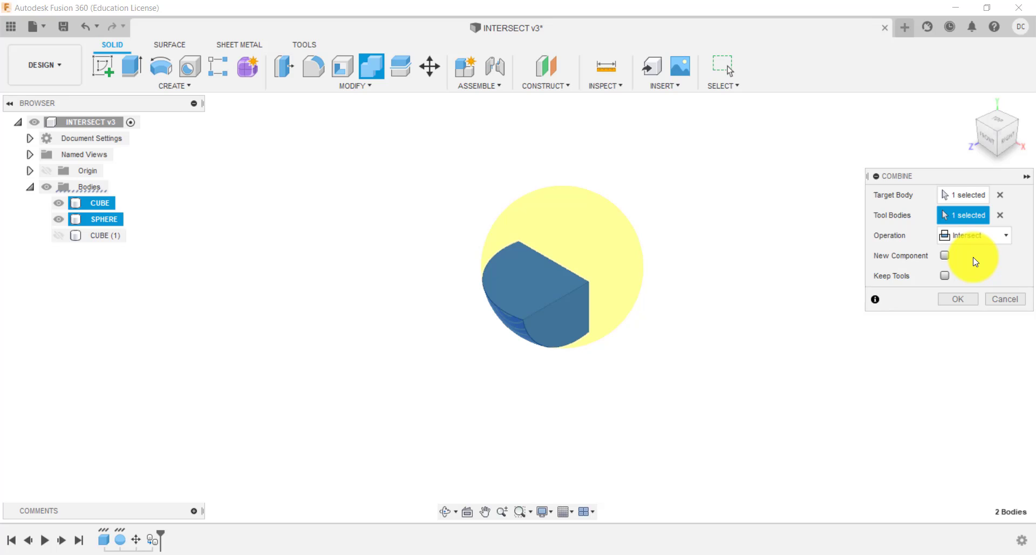
pyautogui.click(943, 276)
pyautogui.click(952, 296)
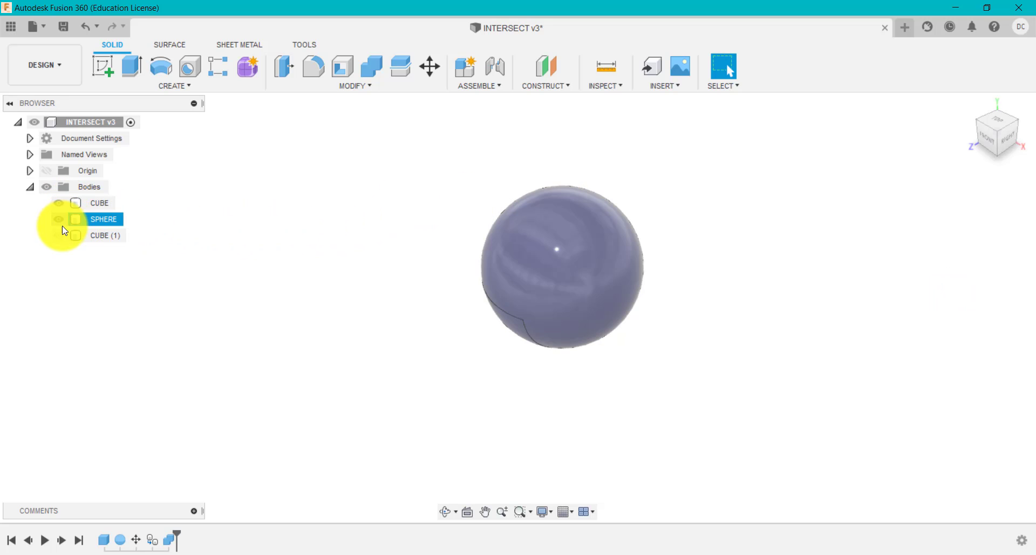
# Toggle visibility of CUBE, SPHERE and CUBE (1) so all three bodies end up shown
pyautogui.click(60, 204)
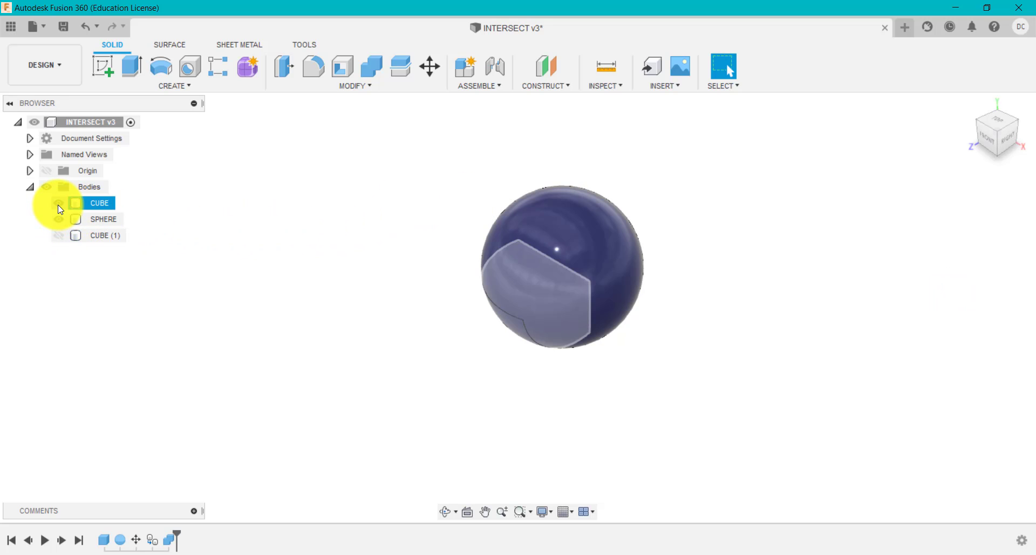
pyautogui.click(58, 204)
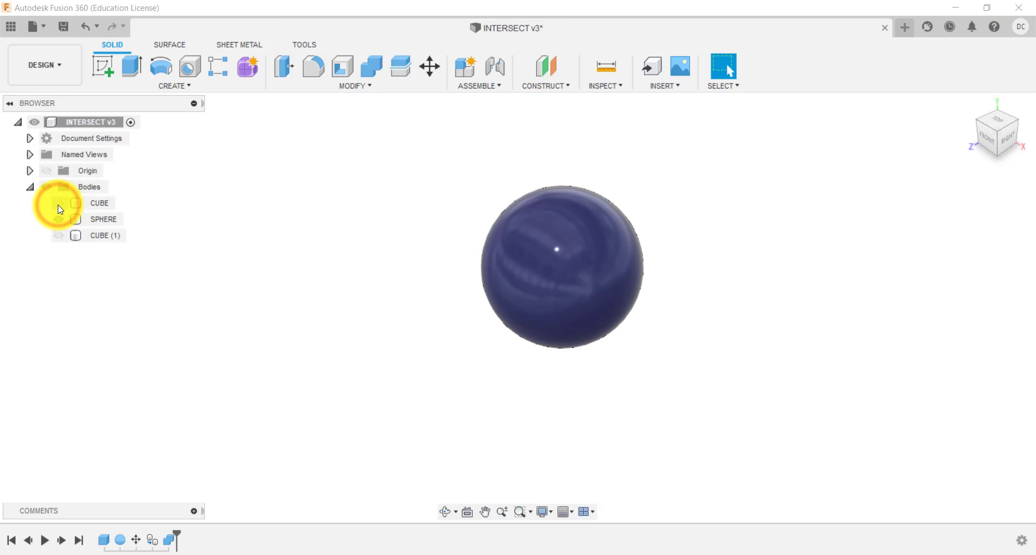
pyautogui.click(56, 217)
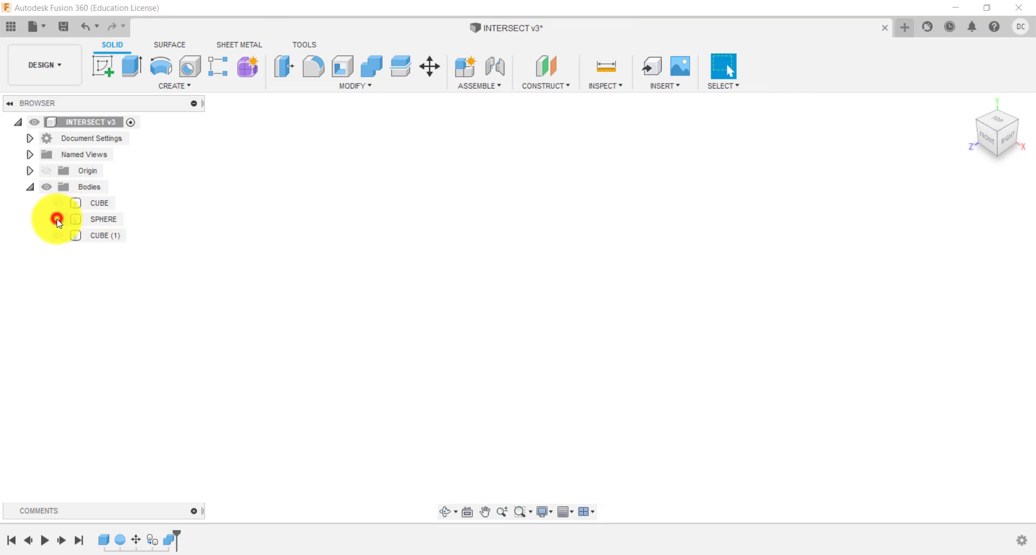
pyautogui.click(56, 231)
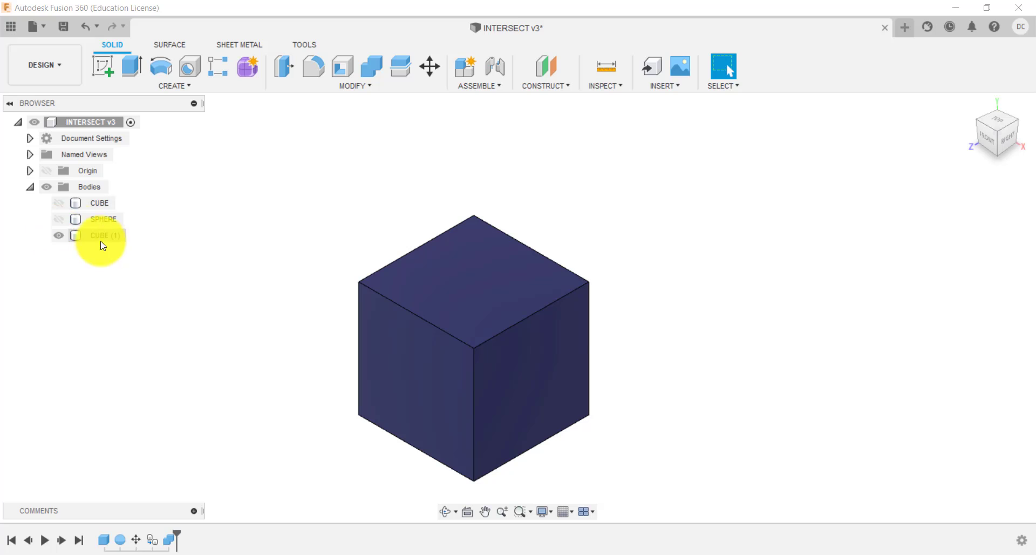
pyautogui.click(61, 219)
pyautogui.click(59, 203)
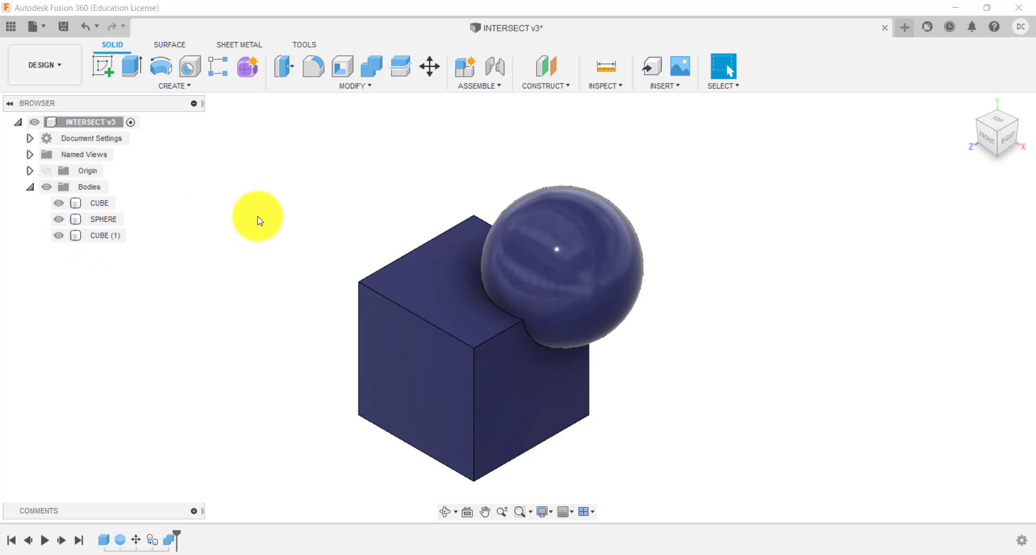
# Move the SPHERE body to the right along X, off the cube
pyautogui.click(104, 219)
pyautogui.press('m')
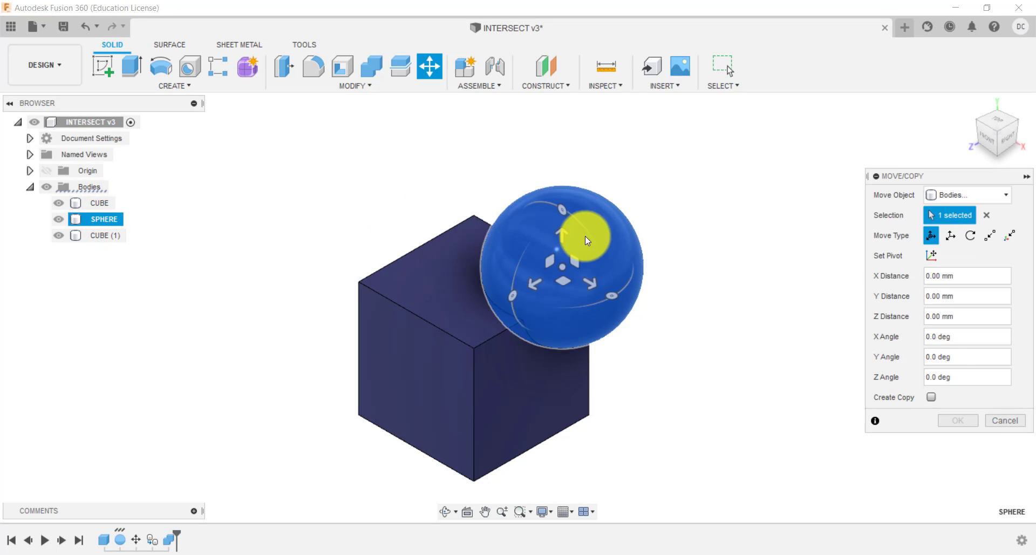
pyautogui.moveTo(590, 285); pyautogui.dragTo(735, 195)
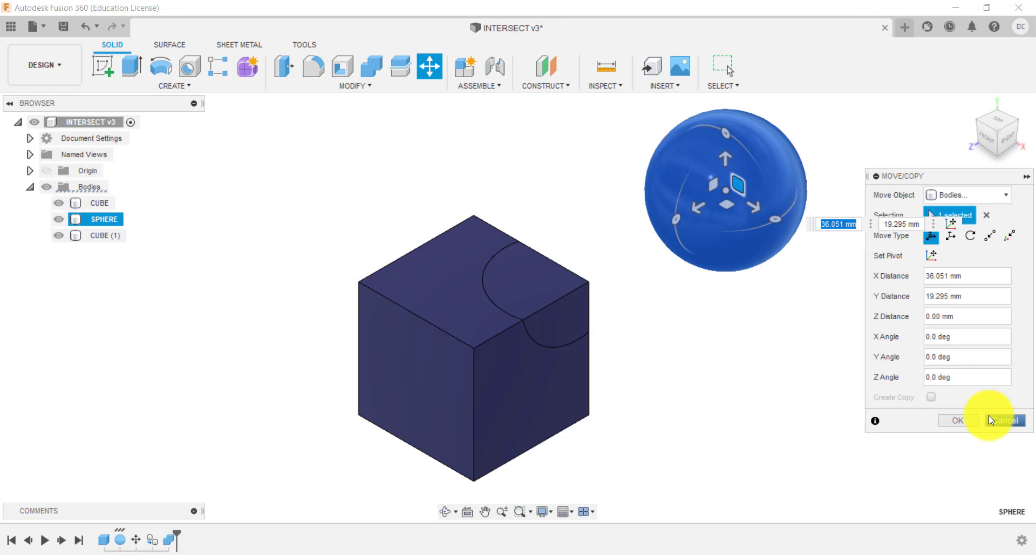
pyautogui.click(967, 421)
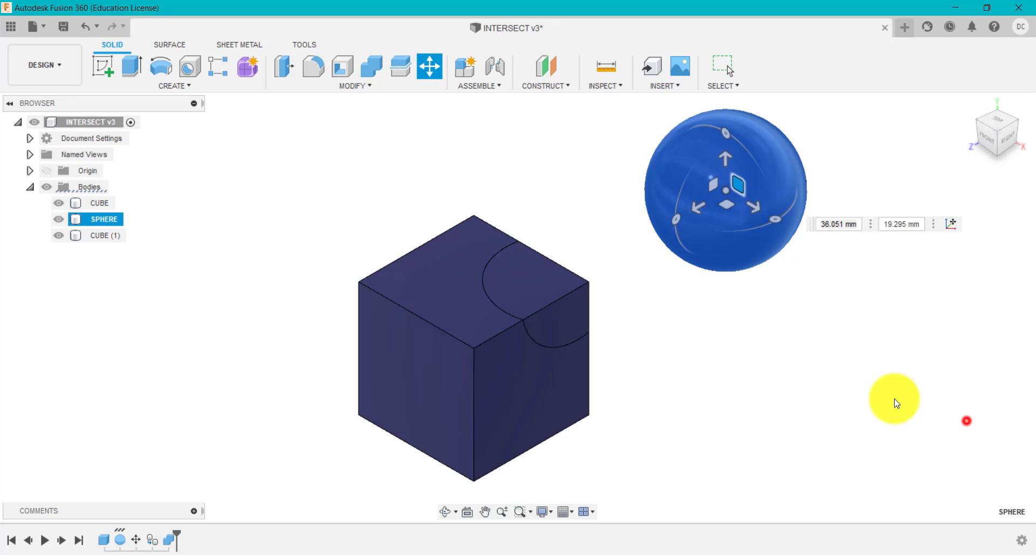
# Move the CUBE intersection piece out between the full cube and the sphere
pyautogui.click(101, 208)
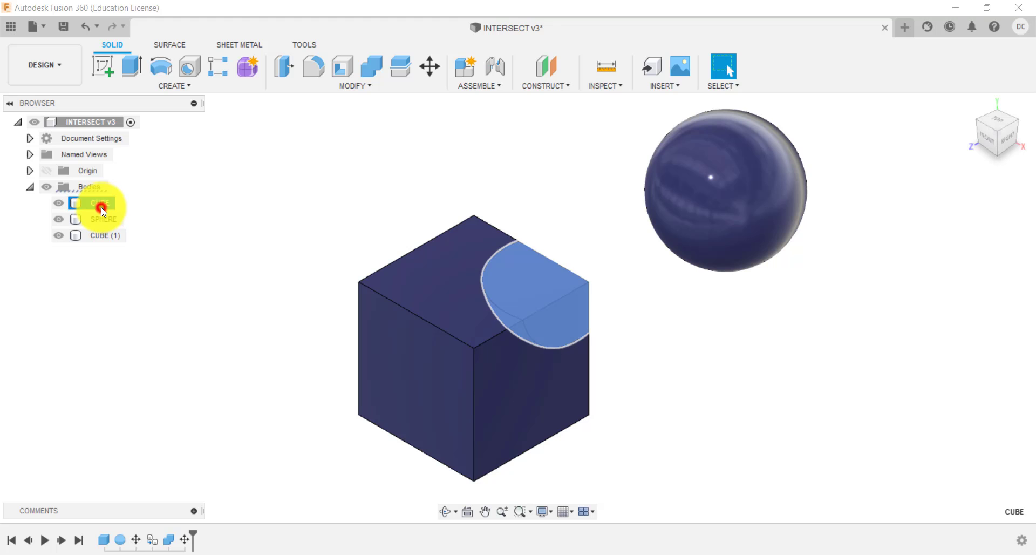
pyautogui.press('m')
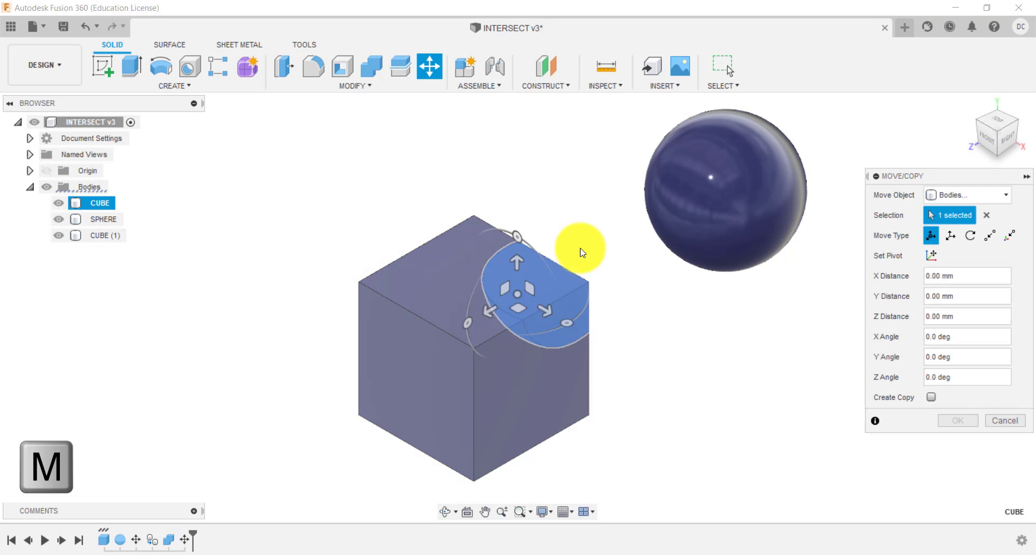
pyautogui.moveTo(530, 292); pyautogui.dragTo(615, 255)
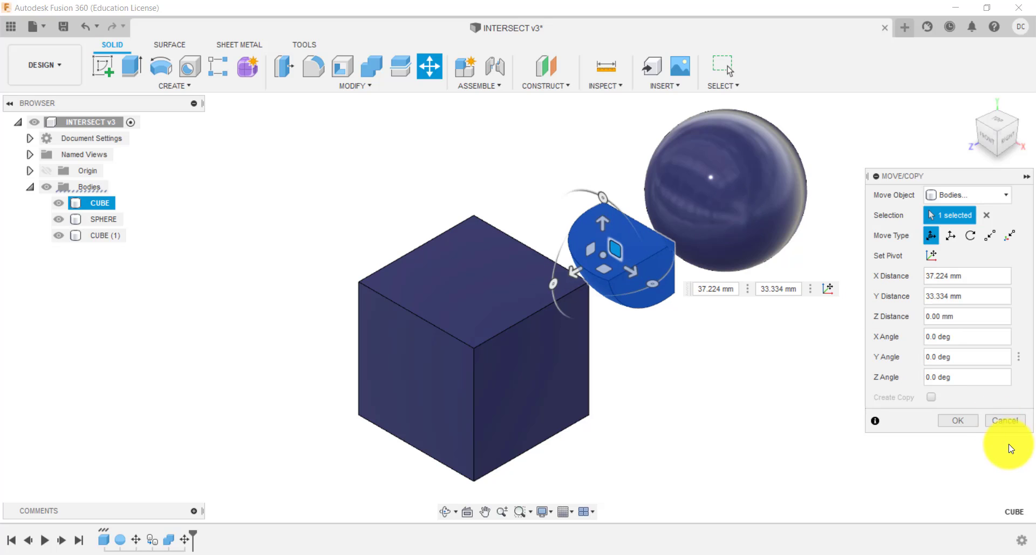
pyautogui.click(973, 421)
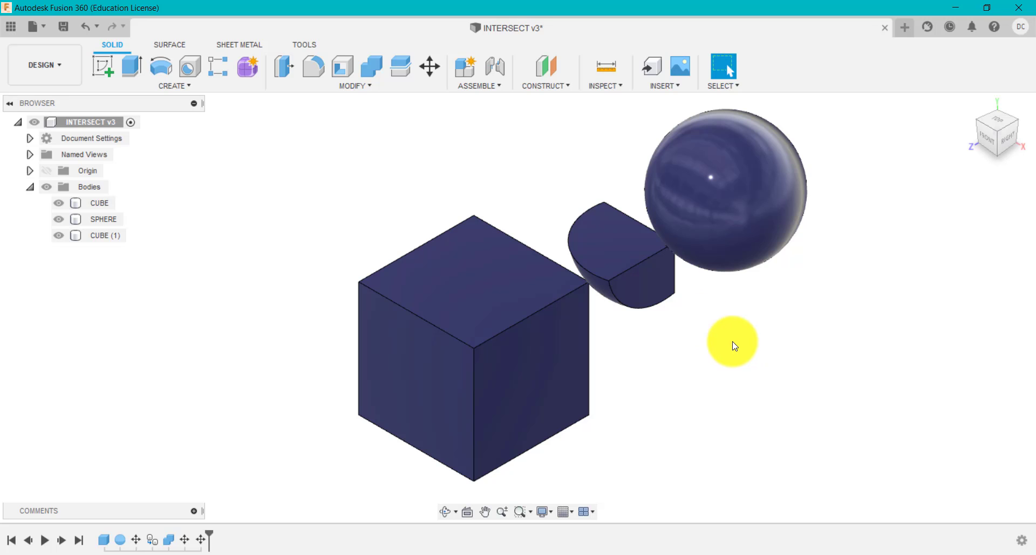
# Select the sphere, each shape and the full-size CUBE (1) to check which body is which
pyautogui.click(740, 203)
pyautogui.click(512, 291)
pyautogui.click(746, 157)
pyautogui.click(480, 168)
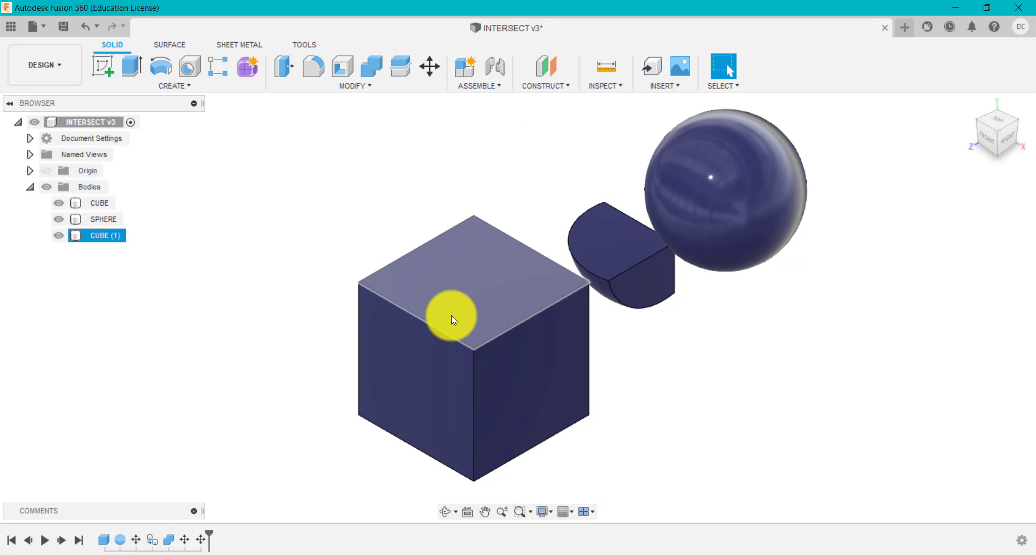